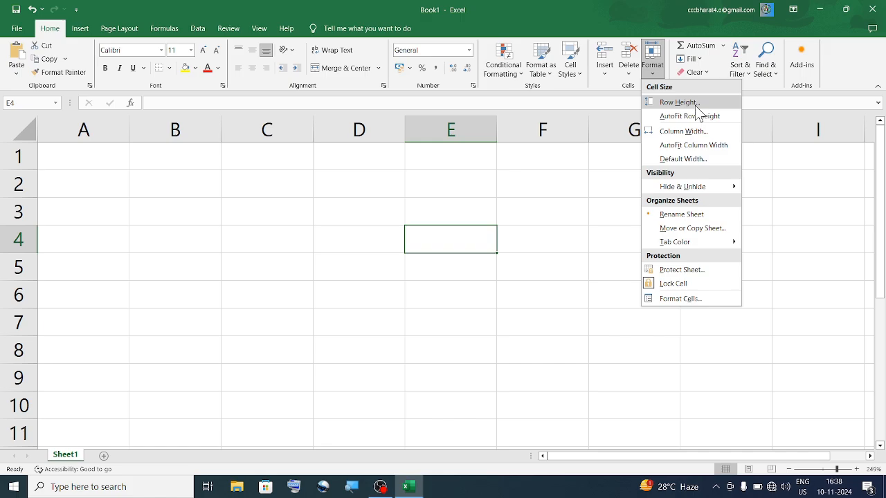
# - Drag row 2 taller as a trial, undo it back to 14.40, and open the Format menu
pyautogui.click(91, 282)
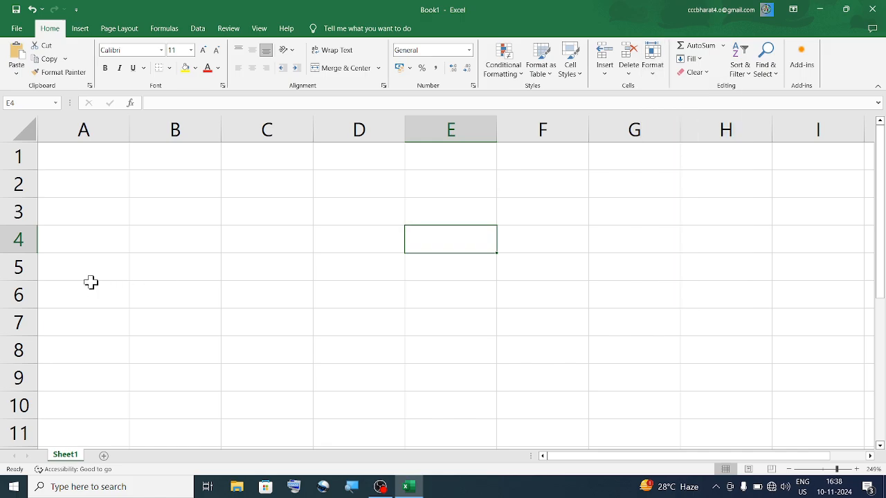
pyautogui.click(24, 183)
pyautogui.moveTo(25, 183); pyautogui.dragTo(31, 275)
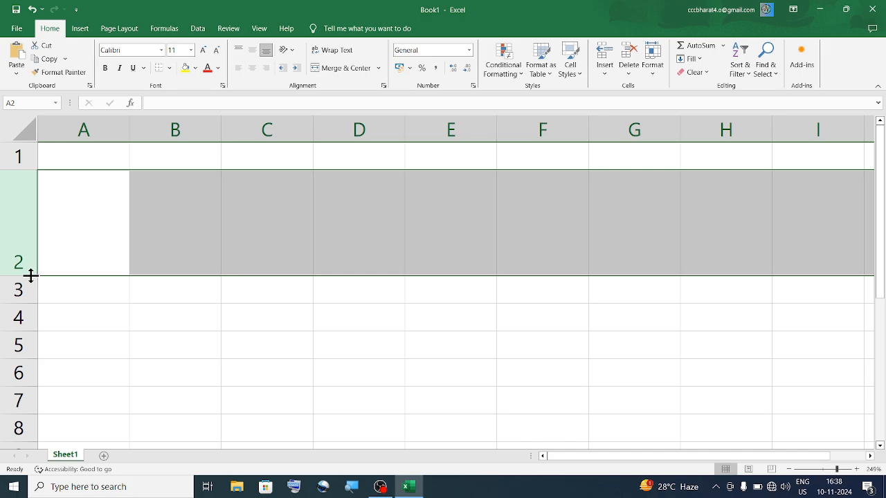
pyautogui.click(43, 227)
pyautogui.click(159, 227)
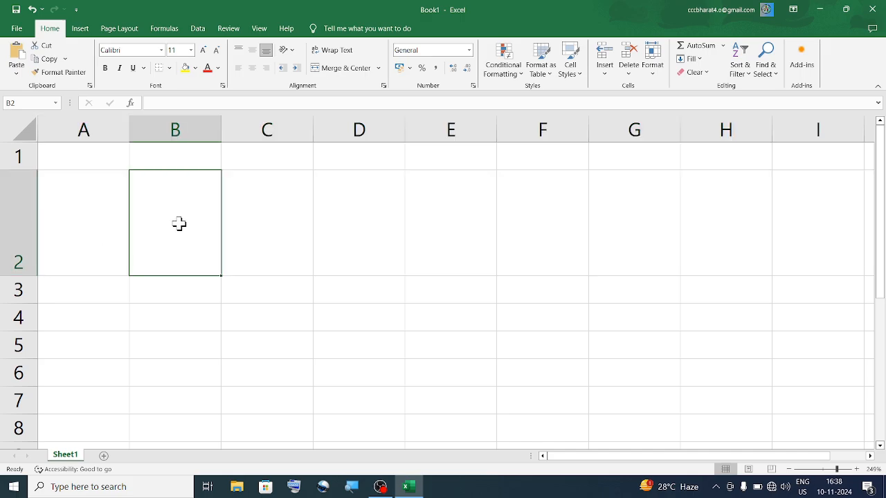
pyautogui.click(249, 226)
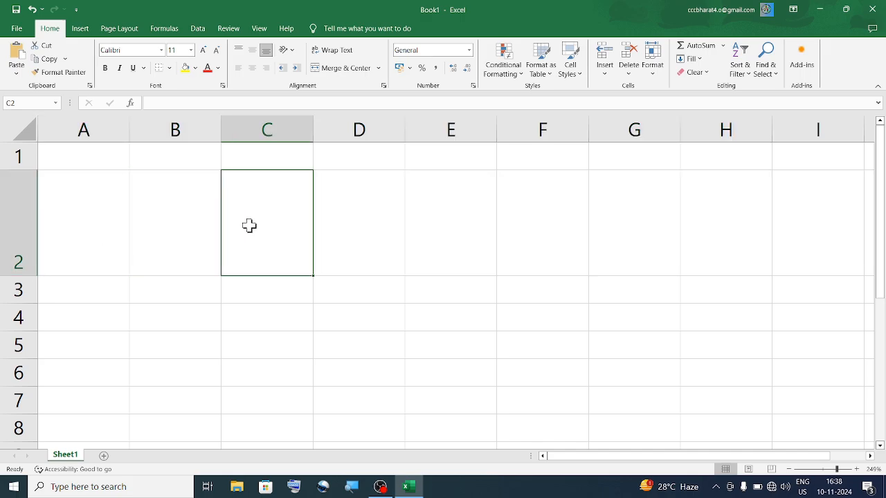
pyautogui.hotkey('ctrl', 'z')
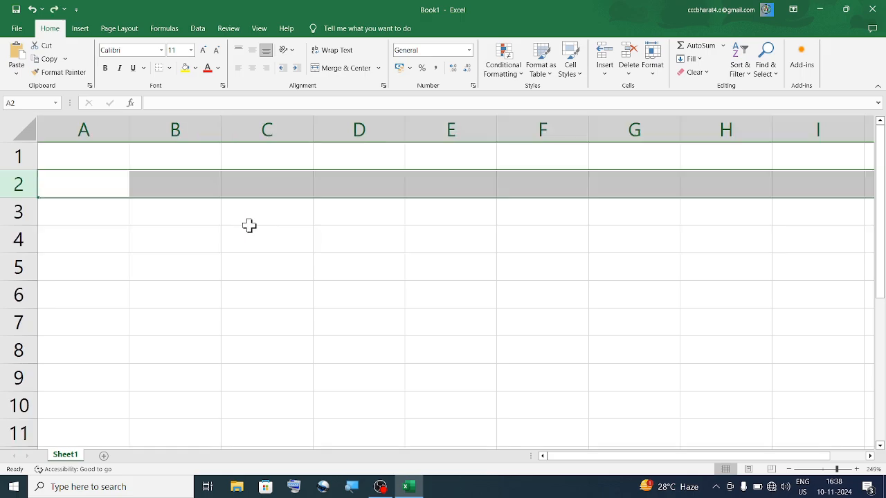
pyautogui.click(652, 63)
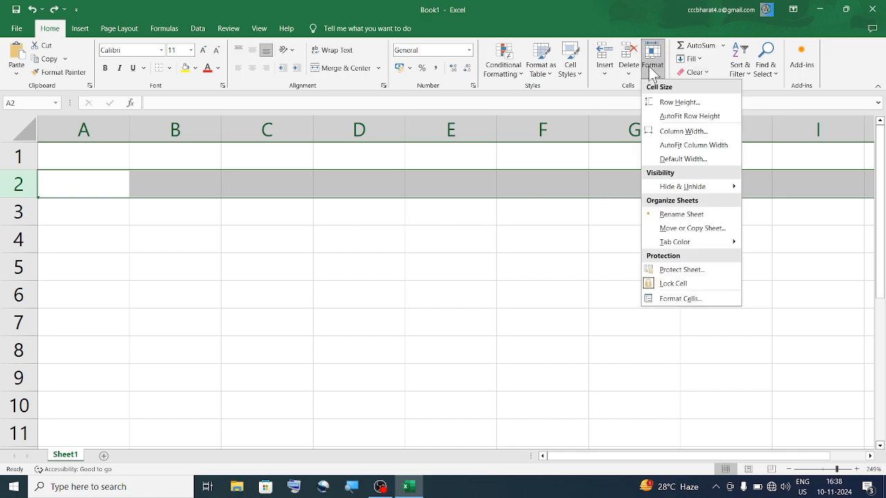
# - Set row 2's height to 20 through Format > Row Height
pyautogui.click(694, 103)
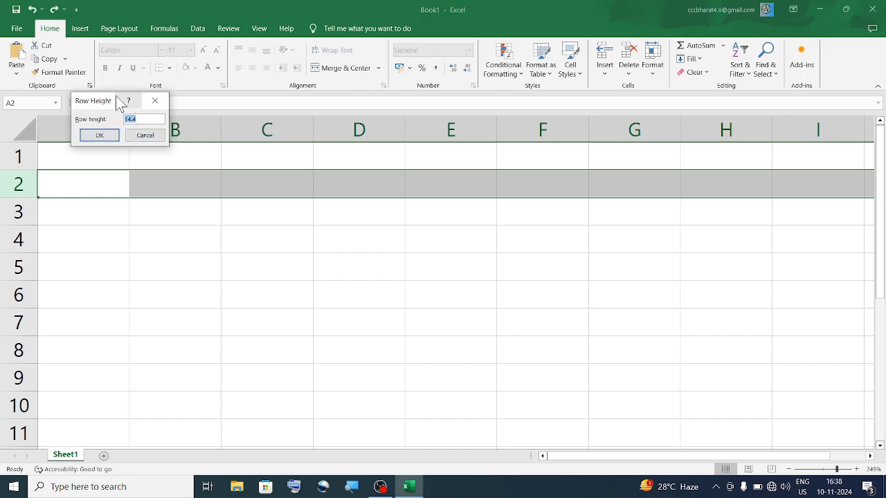
pyautogui.moveTo(112, 102); pyautogui.dragTo(404, 254)
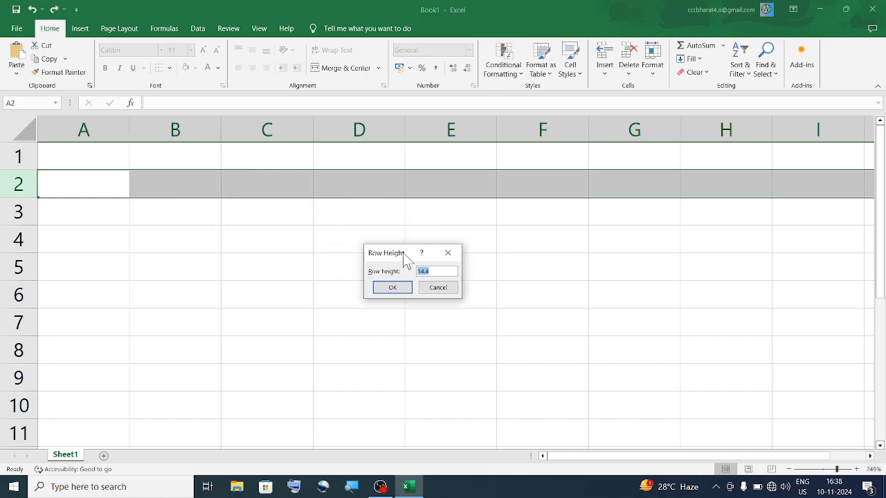
pyautogui.click(436, 272)
pyautogui.press('BackSpace')
pyautogui.press('BackSpace')
pyautogui.press('BackSpace')
pyautogui.press('BackSpace')
pyautogui.write('20')
pyautogui.click(404, 289)
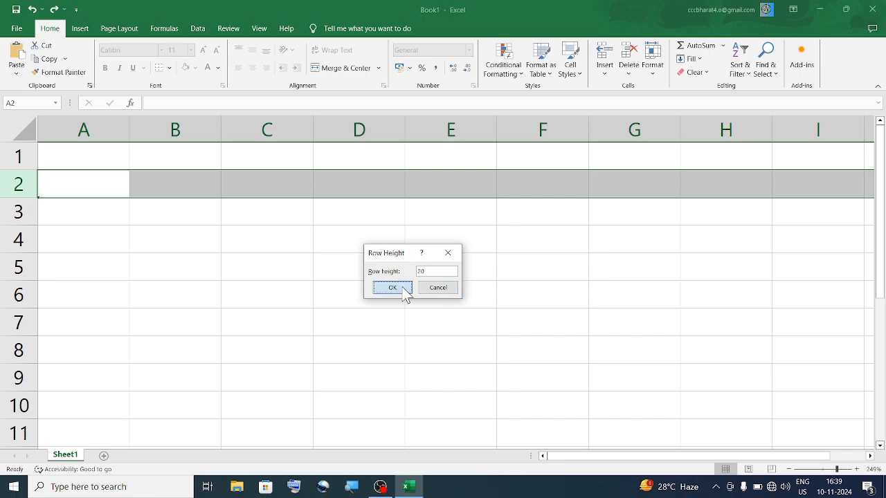
# - Reselect row 2 and change its row height from 20 to 50
pyautogui.click(310, 252)
pyautogui.click(98, 183)
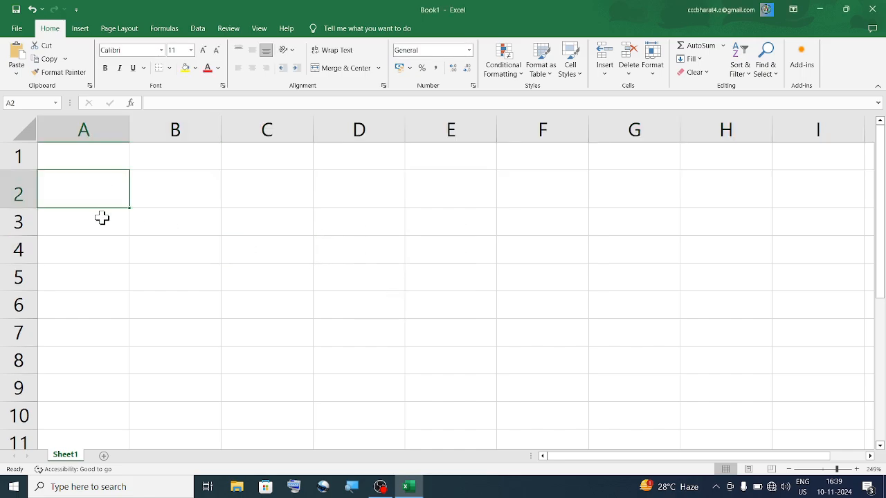
pyautogui.click(101, 217)
pyautogui.click(27, 190)
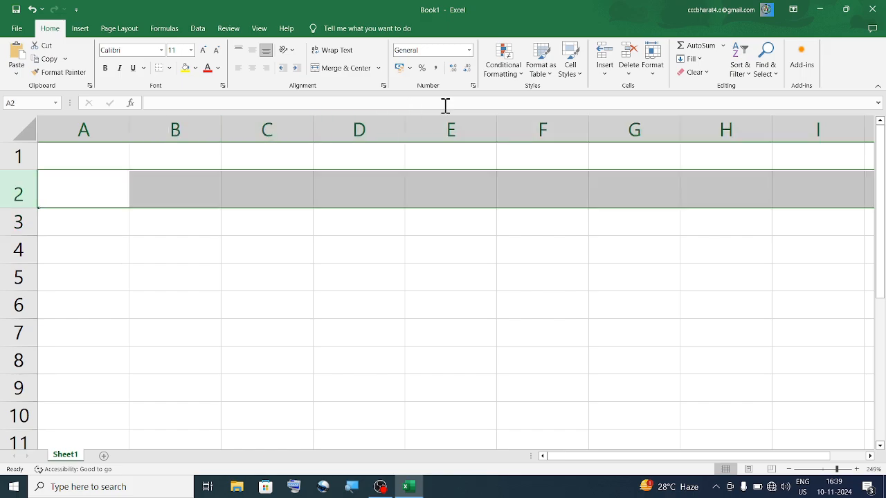
pyautogui.click(653, 69)
pyautogui.click(672, 101)
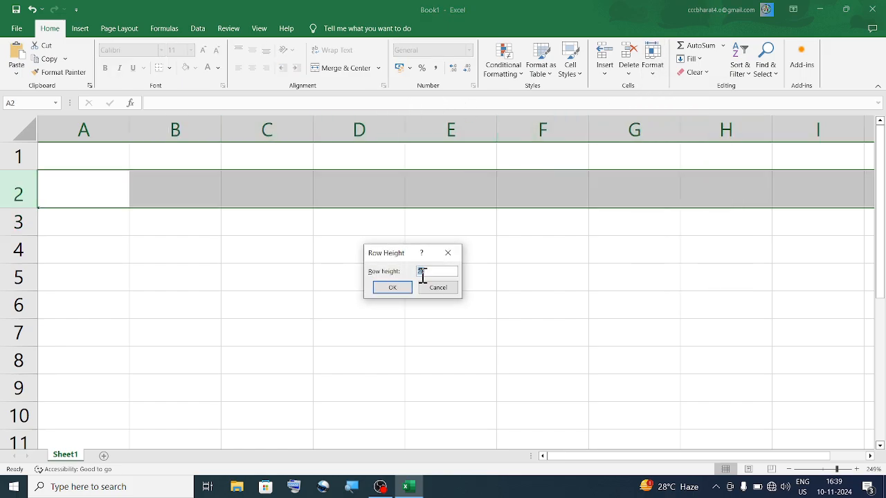
pyautogui.press('BackSpace')
pyautogui.write('50')
pyautogui.press('Return')
pyautogui.click(469, 319)
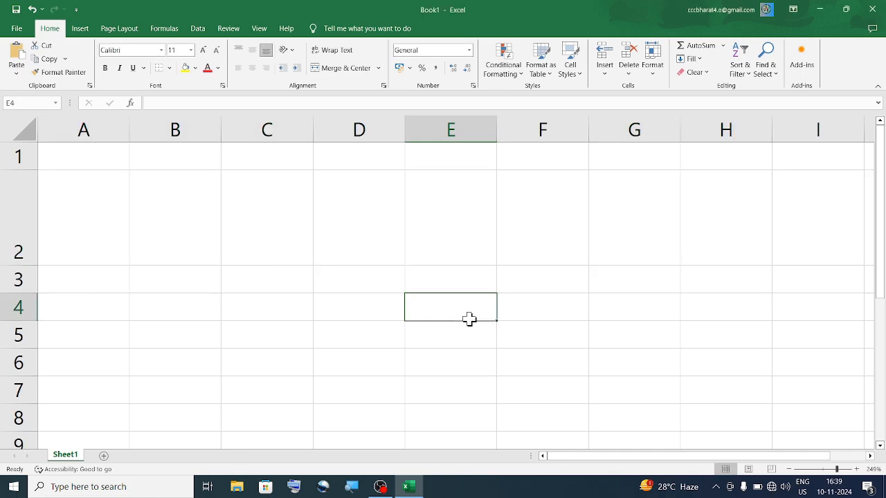
# - Check cell C2's shortcut menu, then right-click the row 2 header for its row options
pyautogui.click(40, 217)
pyautogui.click(176, 224)
pyautogui.click(278, 233)
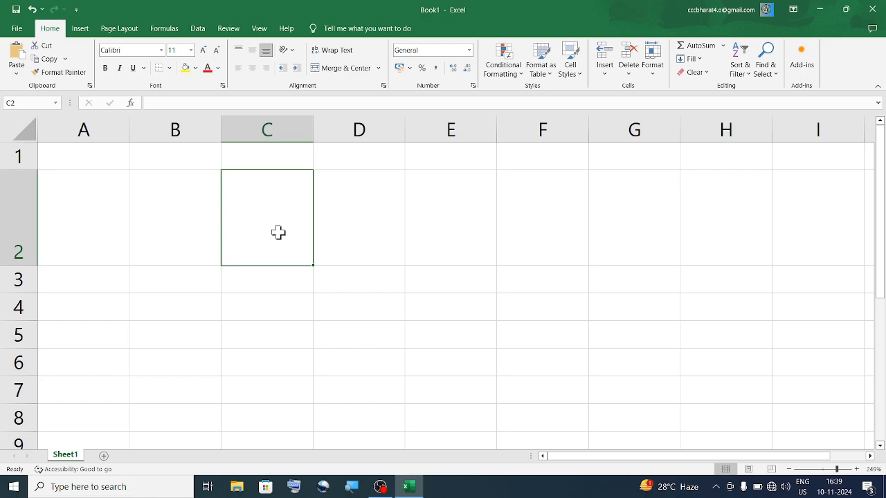
pyautogui.click(399, 235)
pyautogui.click(265, 244)
pyautogui.rightClick(266, 248)
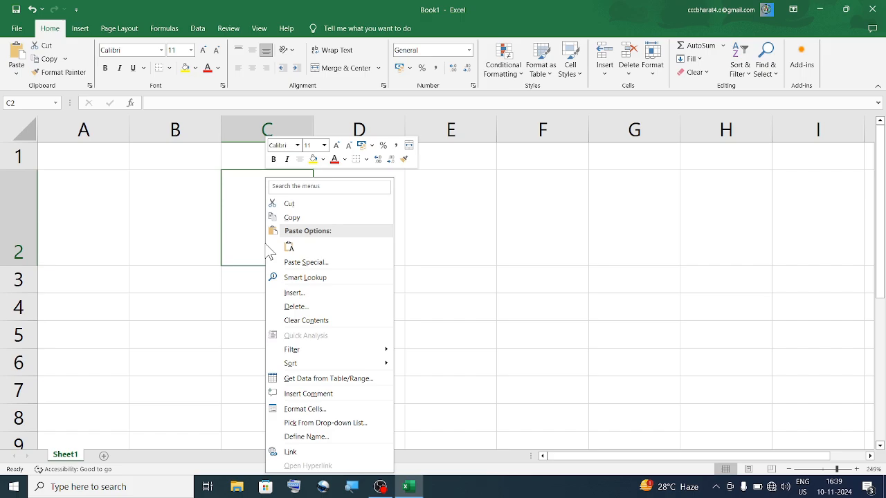
pyautogui.click(168, 293)
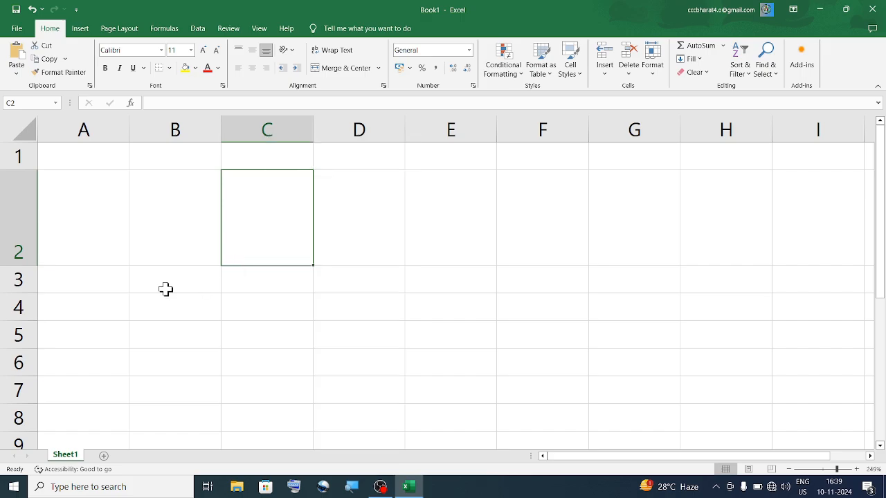
pyautogui.click(17, 209)
pyautogui.rightClick(18, 209)
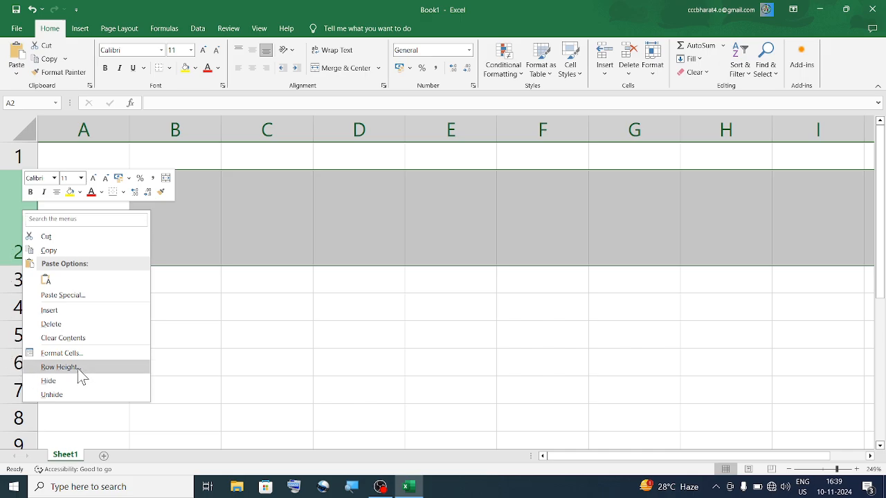
# - Use Row Height... from row 2's shortcut menu to replace 50 with 14.4
pyautogui.click(59, 367)
pyautogui.write('50')
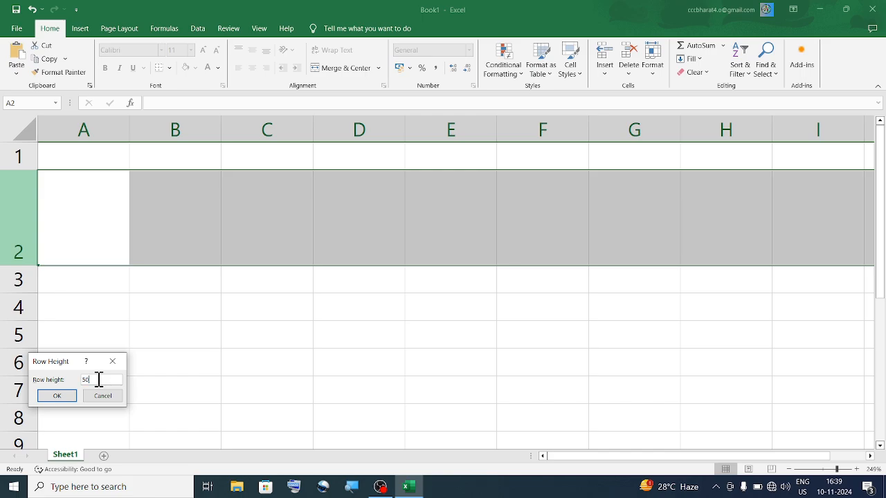
pyautogui.press('BackSpace')
pyautogui.press('BackSpace')
pyautogui.write('414.4')
pyautogui.press('Return')
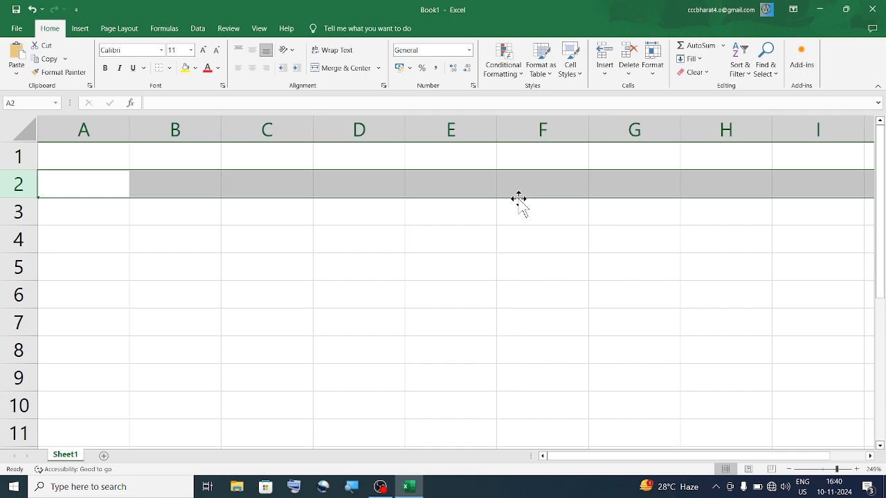
pyautogui.click(453, 194)
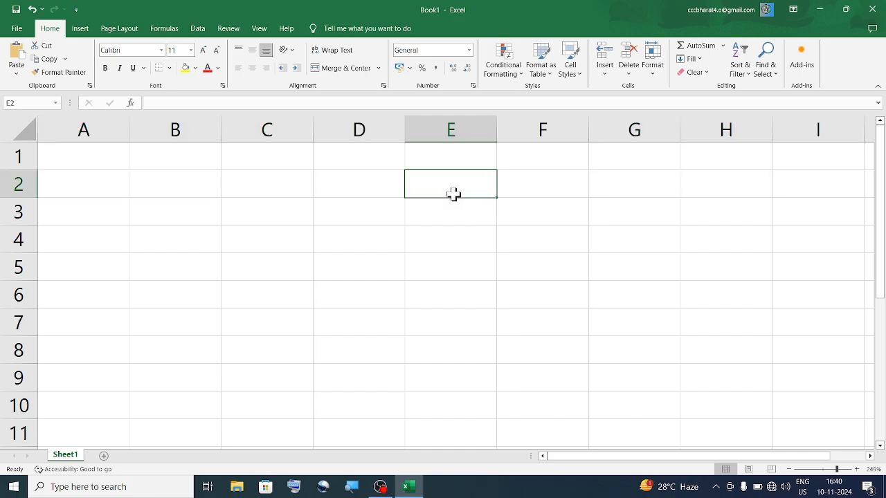
pyautogui.click(652, 61)
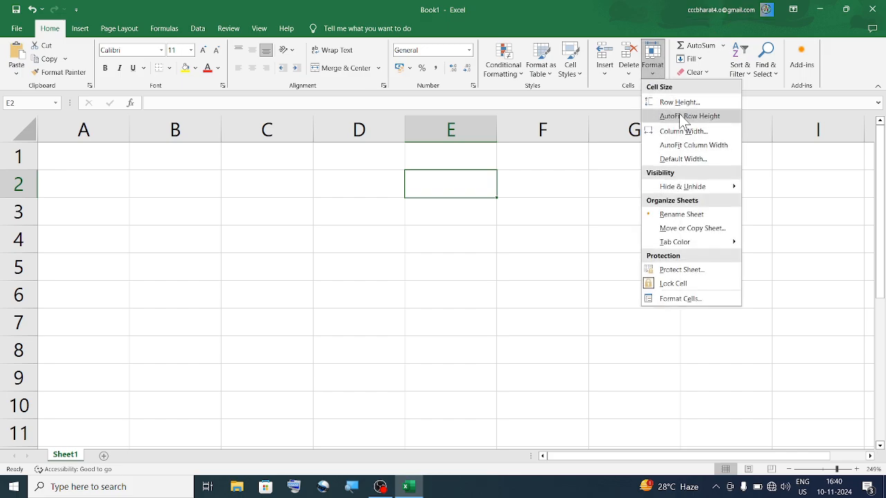
pyautogui.click(344, 171)
pyautogui.click(339, 190)
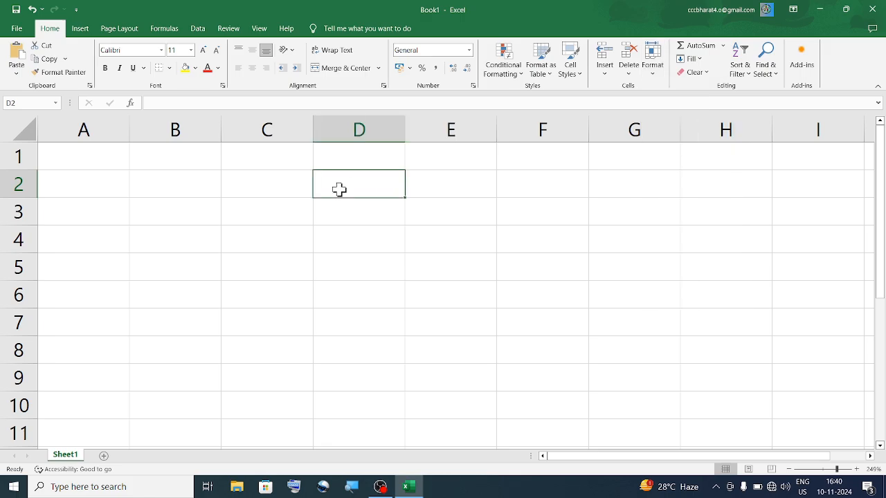
pyautogui.write('5646546545645')
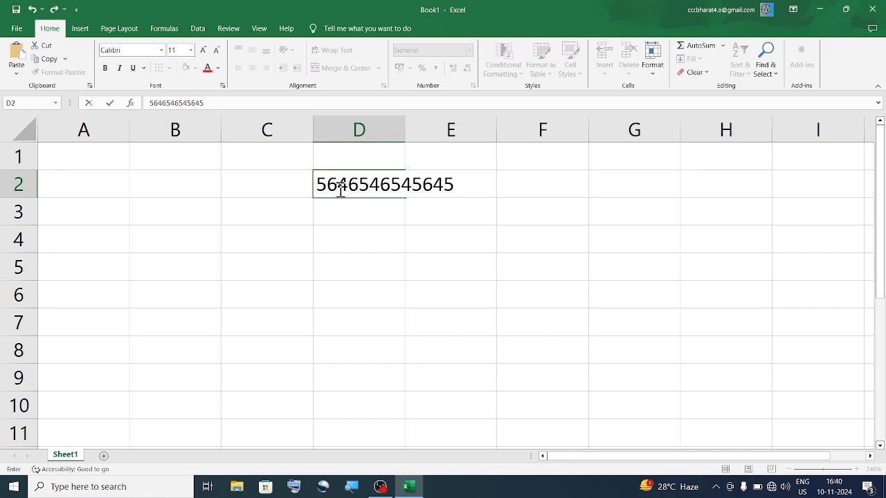
pyautogui.press('Return')
# - Edit D2 to insert the digits 6454, lengthening the number so it shows as 5.64655E+16
pyautogui.click(346, 186)
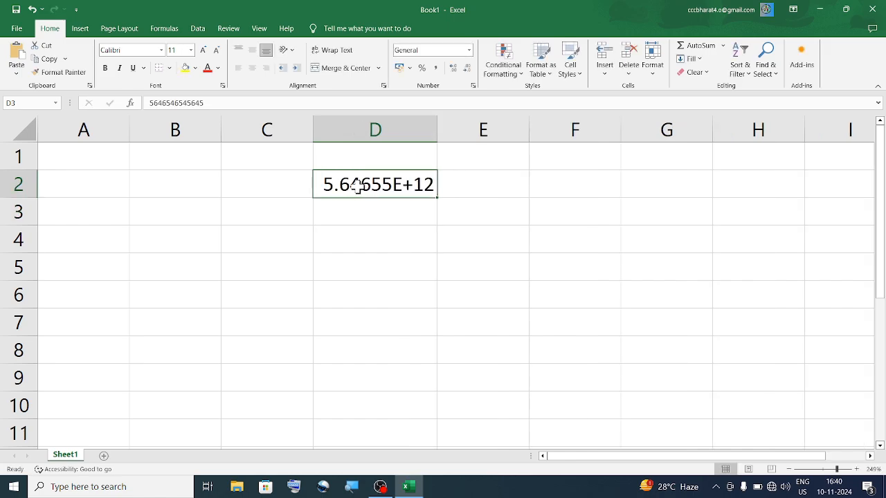
pyautogui.doubleClick(355, 184)
pyautogui.click(392, 185)
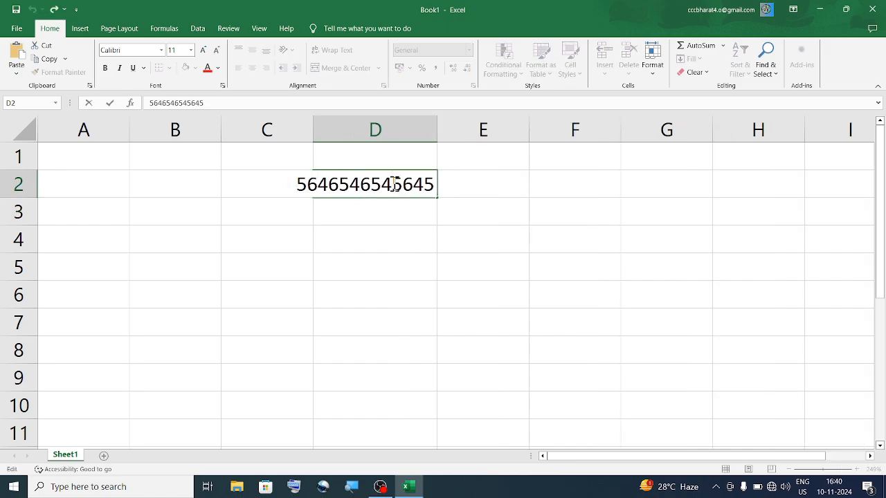
pyautogui.write('6454')
pyautogui.press('Return')
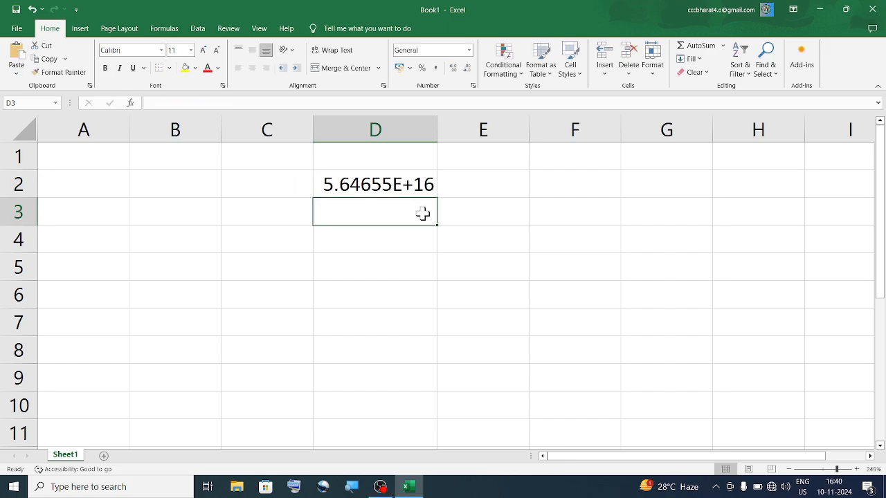
pyautogui.click(395, 177)
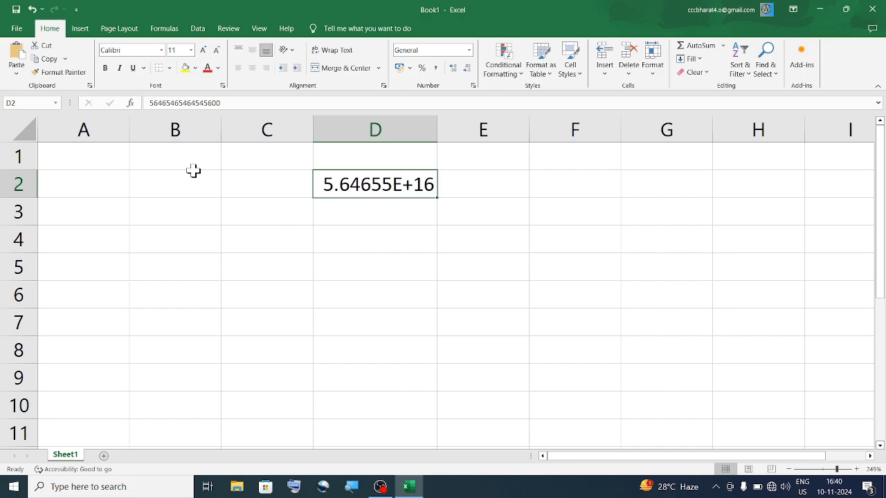
pyautogui.moveTo(26, 198); pyautogui.dragTo(28, 215)
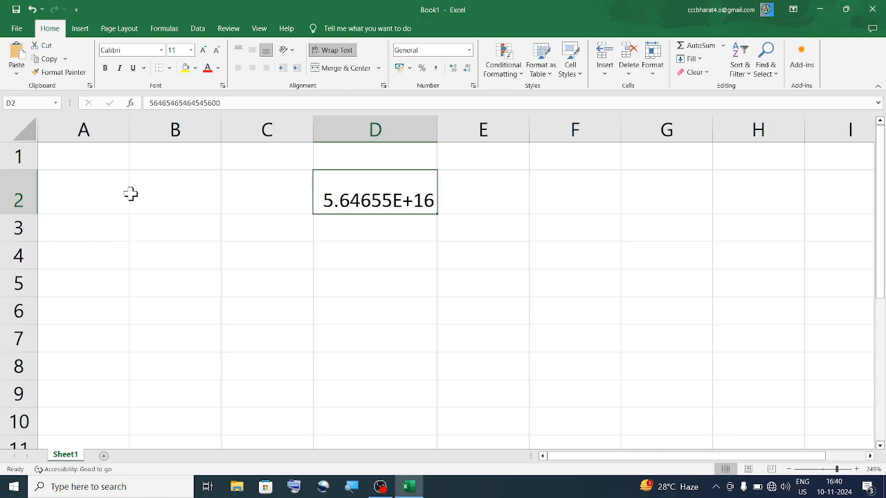
pyautogui.moveTo(31, 214); pyautogui.dragTo(31, 257)
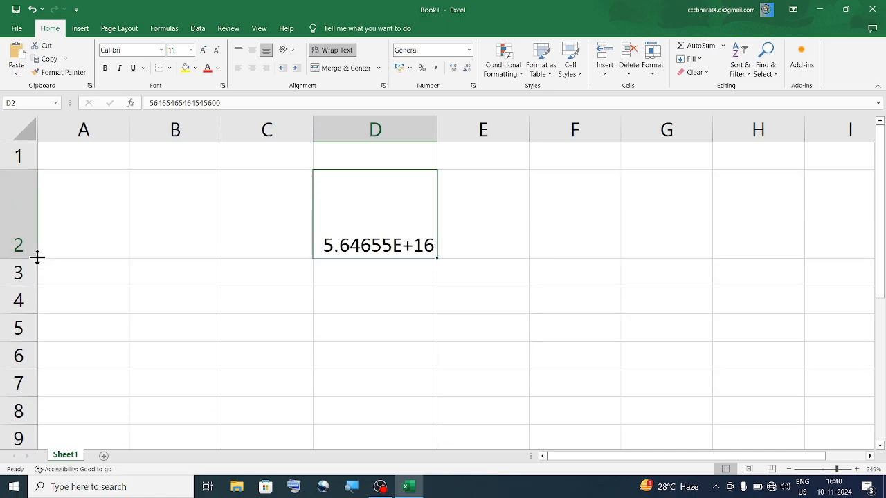
pyautogui.doubleClick(342, 245)
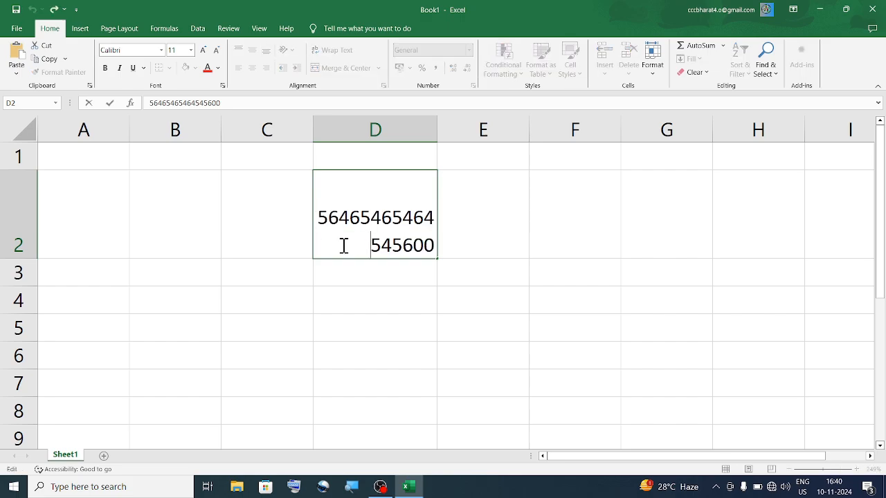
pyautogui.click(458, 217)
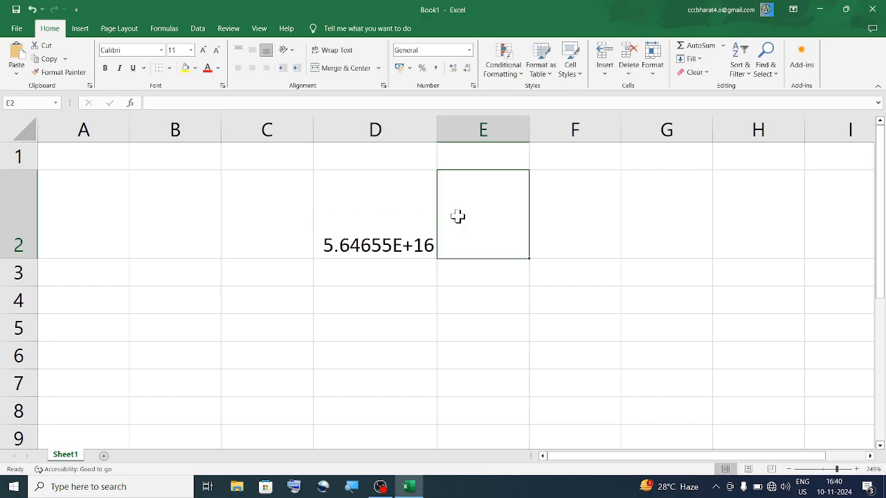
# - Undo the text wrapping in D2 so row 2 returns to standard height
pyautogui.click(375, 226)
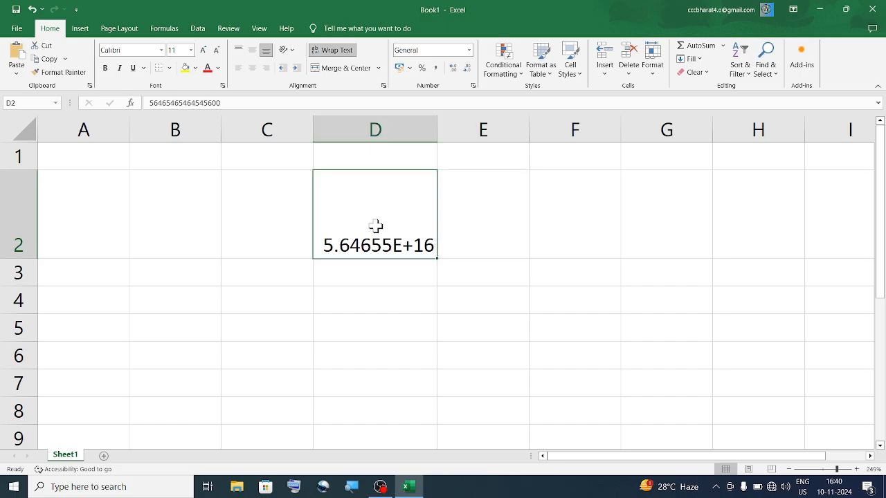
pyautogui.press('super')
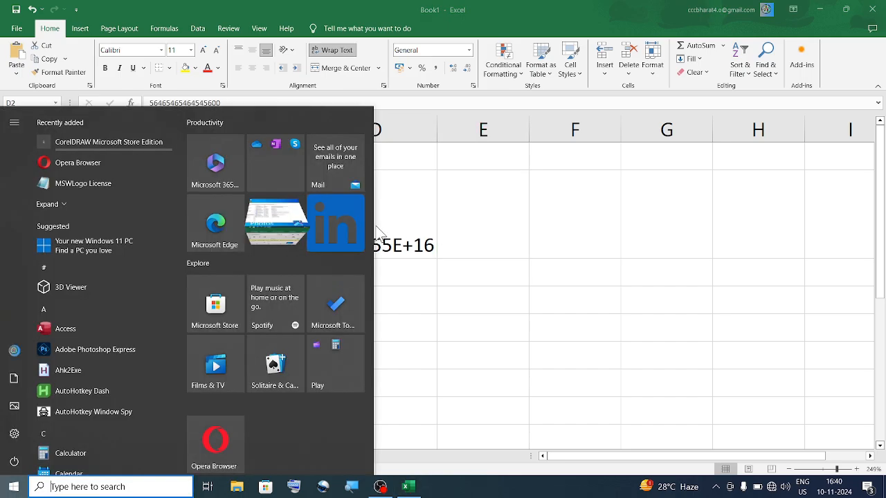
pyautogui.press('super')
pyautogui.hotkey('ctrl', 'z')
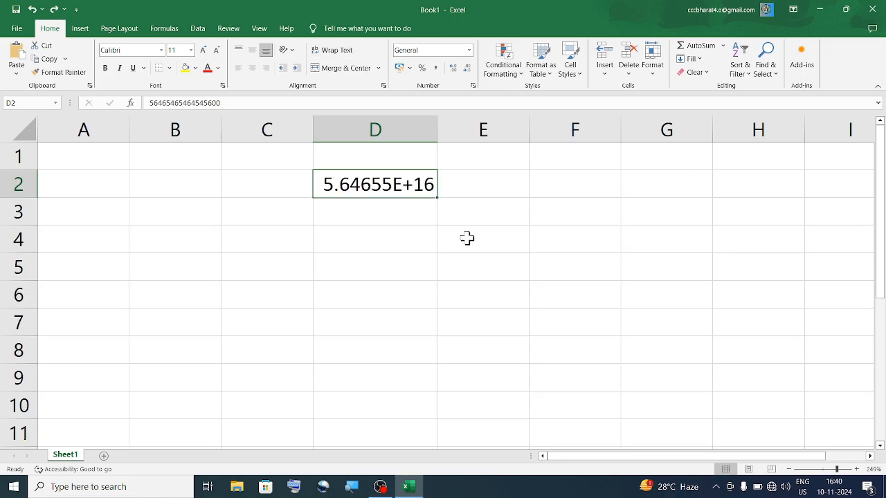
# - Enter a two-word name in cell F3, correcting the mistyped second word
pyautogui.click(551, 223)
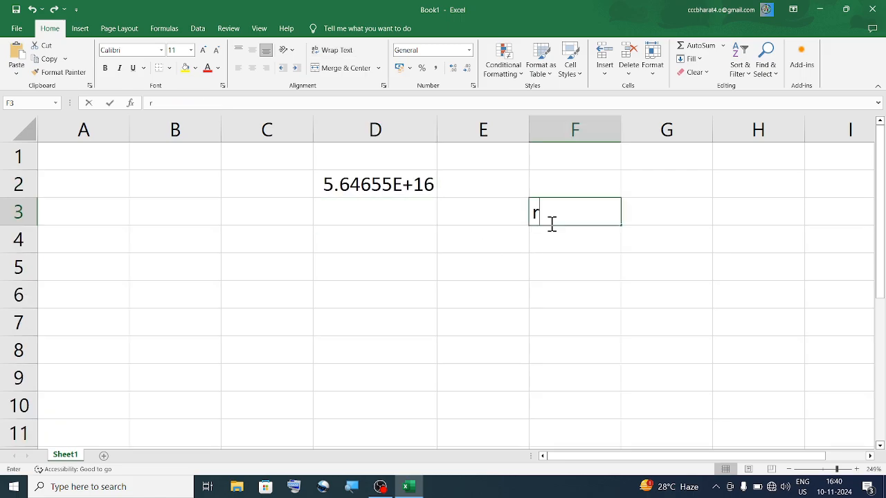
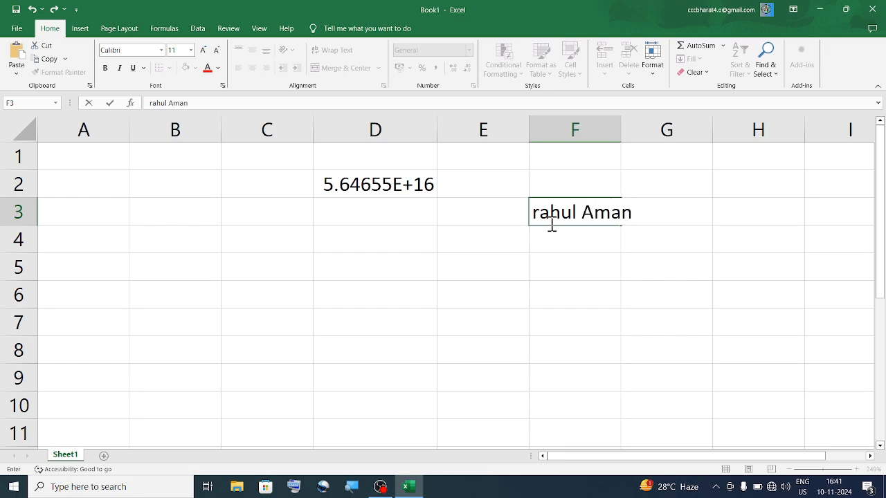
pyautogui.click(608, 266)
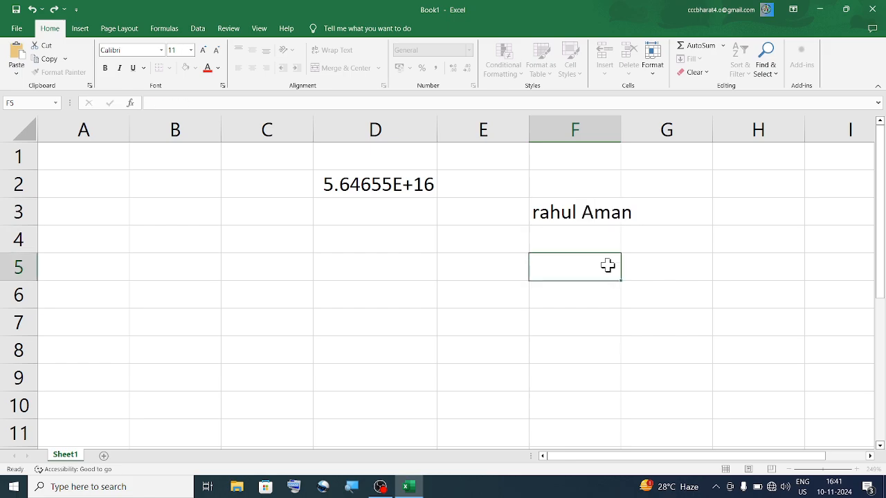
pyautogui.click(581, 212)
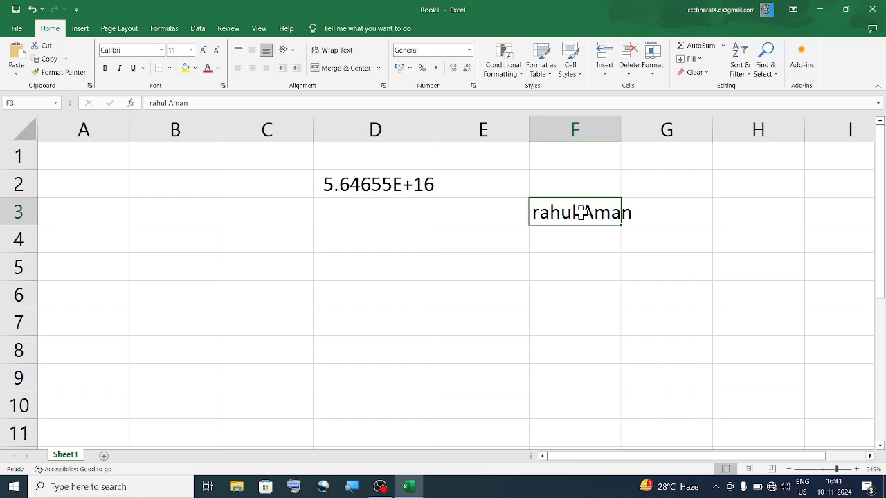
pyautogui.click(652, 69)
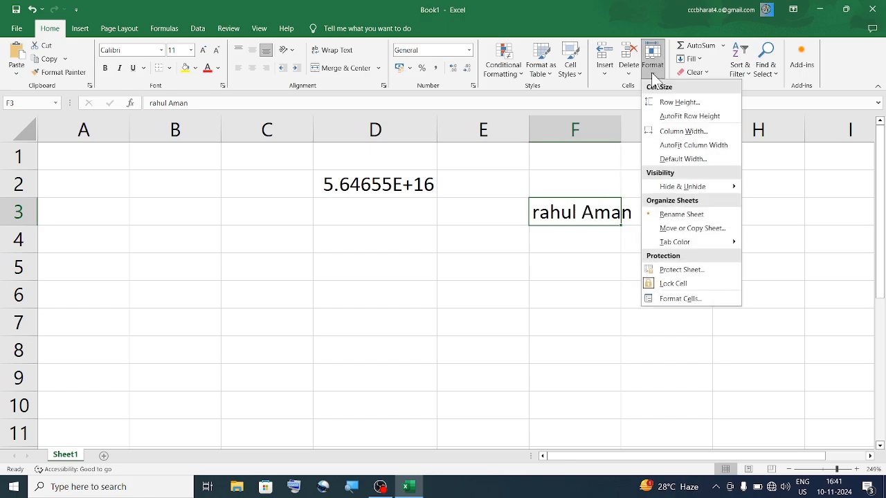
# - Apply Wrap Text to F3 so its name splits onto two lines
pyautogui.click(728, 117)
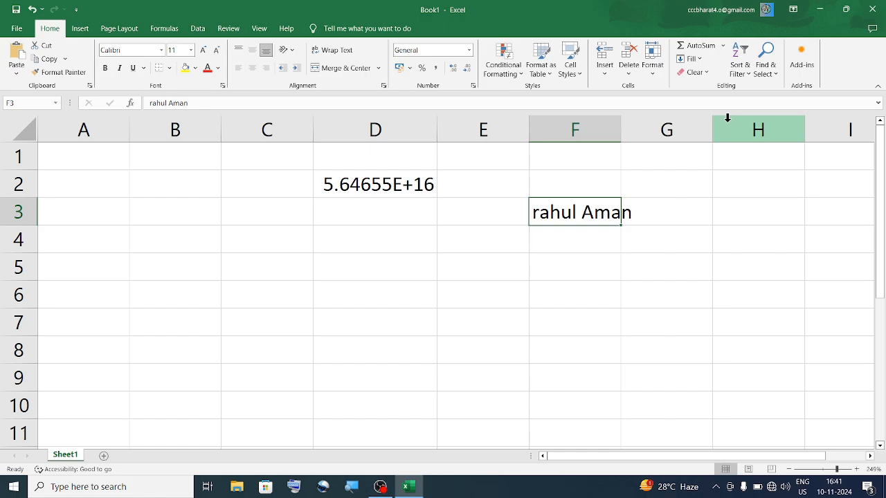
pyautogui.doubleClick(580, 208)
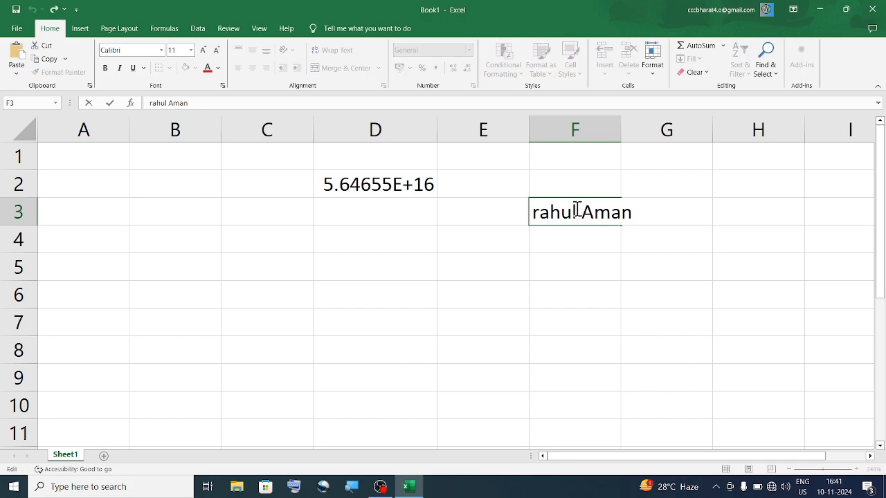
pyautogui.click(433, 160)
pyautogui.click(474, 217)
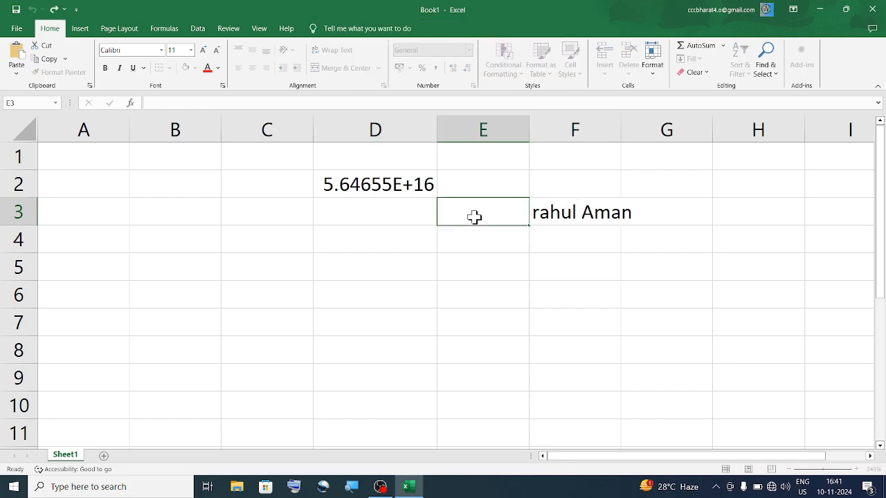
pyautogui.click(607, 211)
pyautogui.click(337, 51)
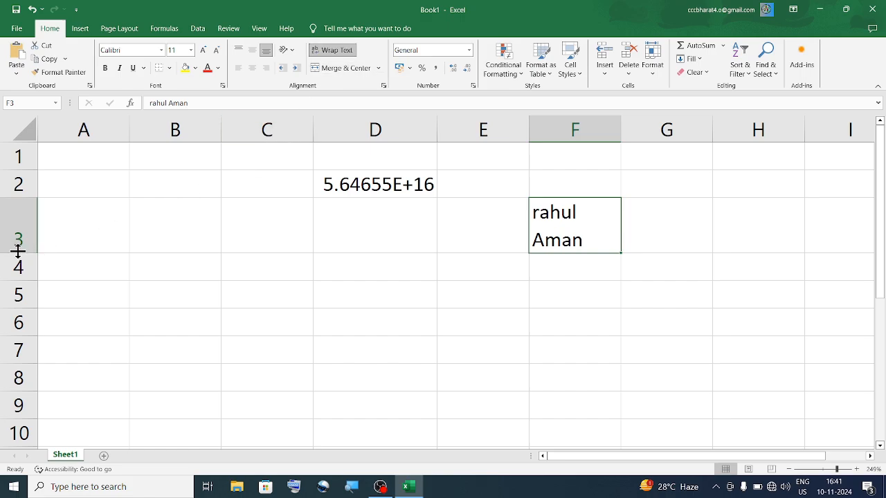
# - Resize row 3 by dragging, then use AutoFit Row Height to fit the wrapped name
pyautogui.moveTo(18, 252); pyautogui.dragTo(23, 226)
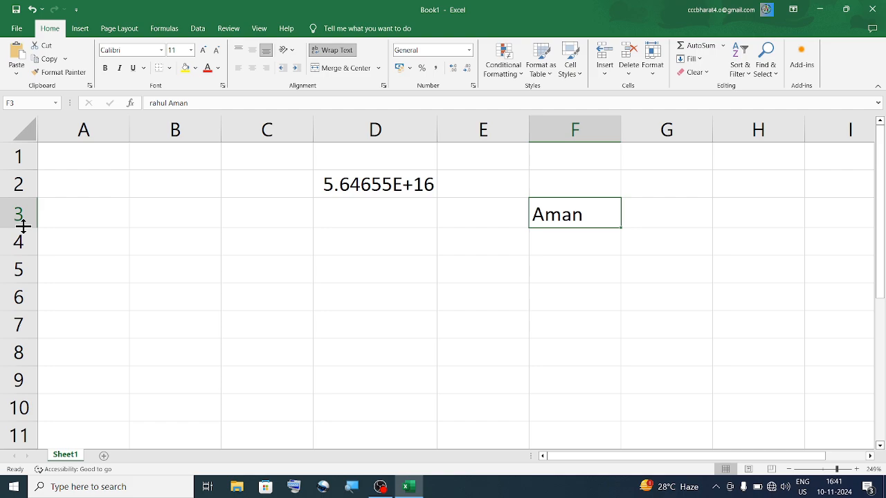
pyautogui.click(652, 76)
pyautogui.click(685, 114)
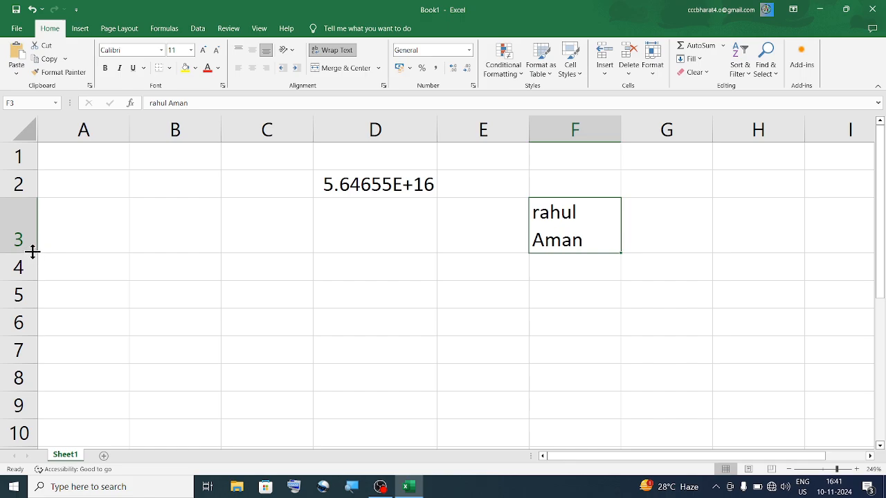
pyautogui.moveTo(32, 252); pyautogui.dragTo(31, 313)
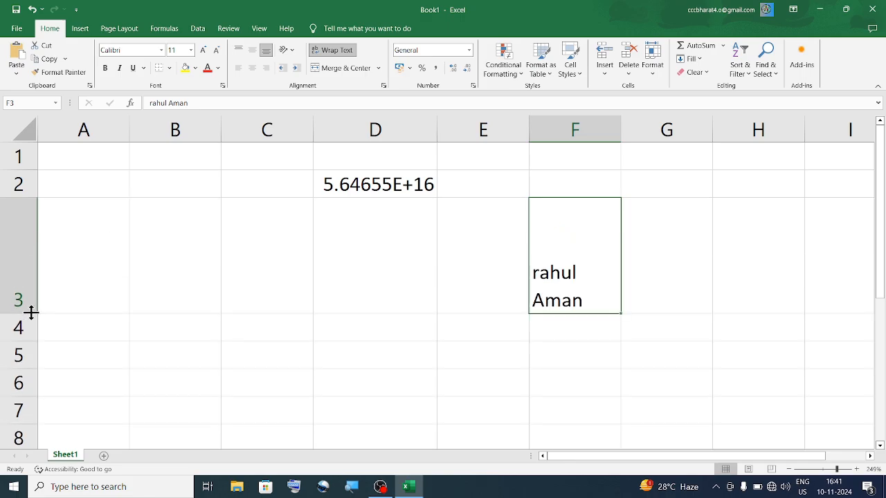
pyautogui.click(656, 75)
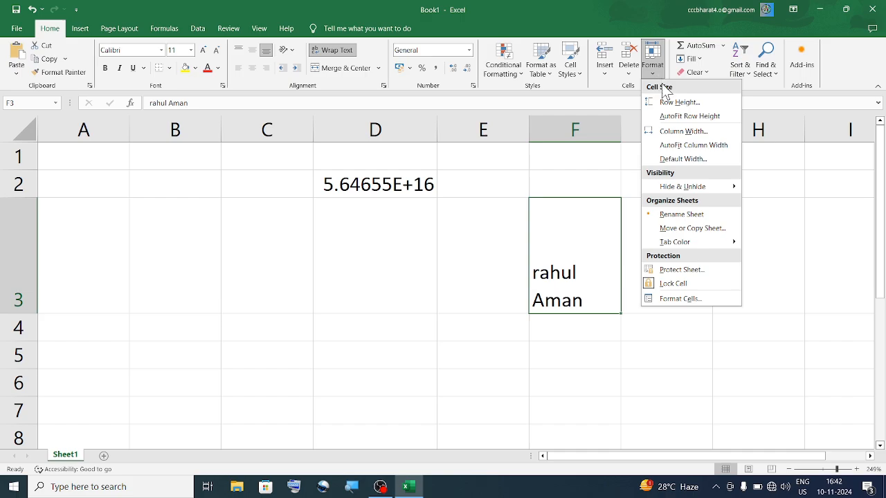
pyautogui.click(690, 116)
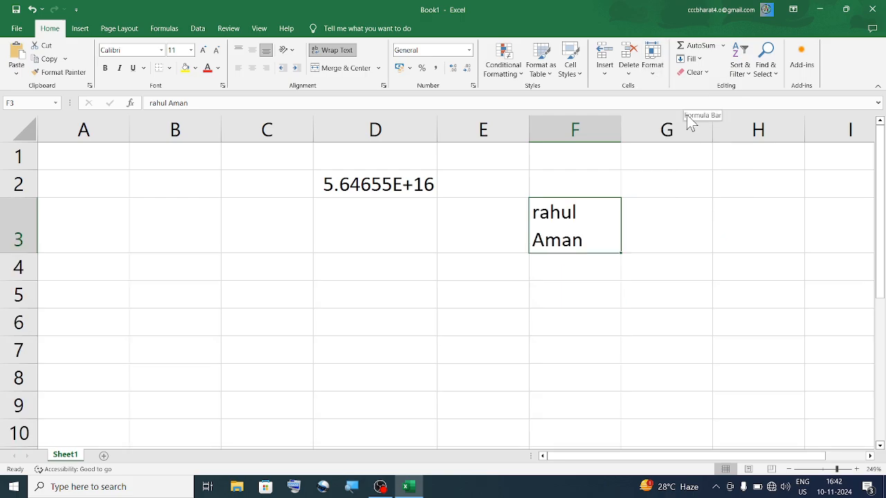
pyautogui.click(654, 73)
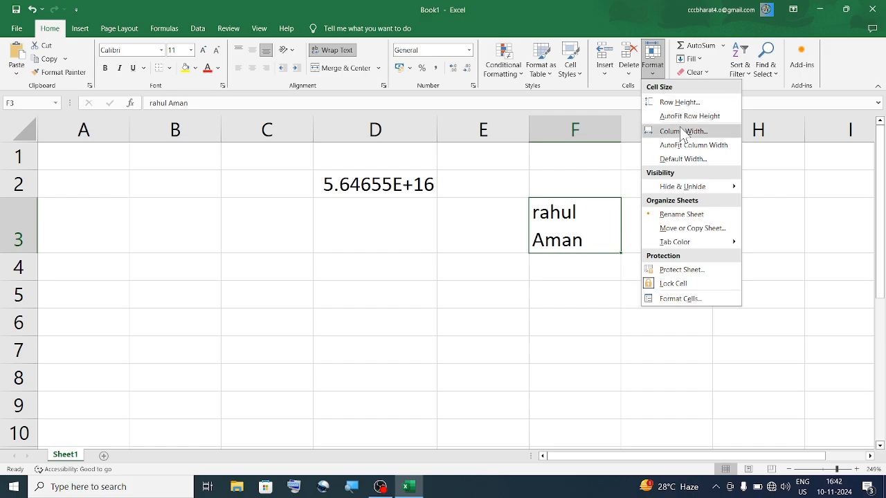
# - Type a three-word name into cell B5 so it spills across into column C
pyautogui.click(335, 264)
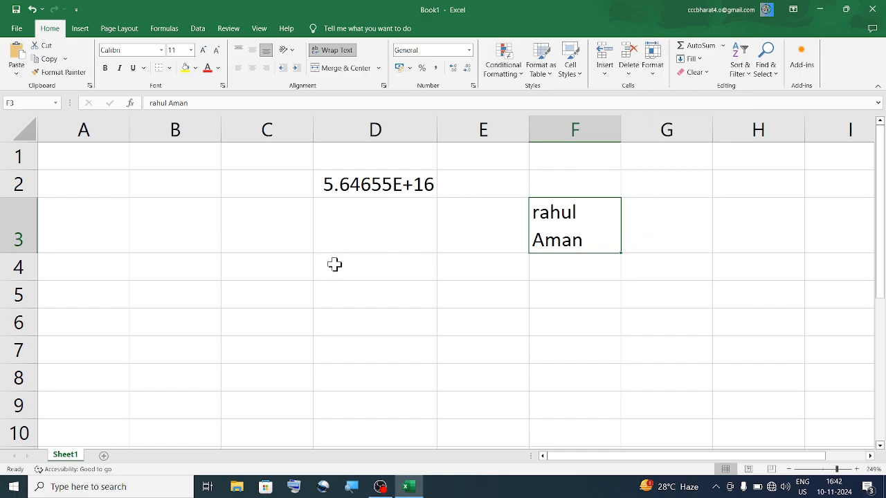
pyautogui.click(211, 283)
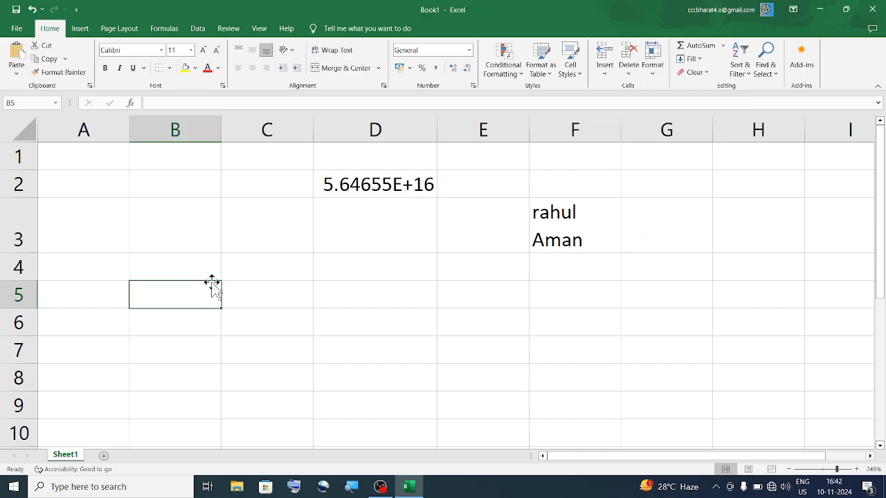
pyautogui.write('a')
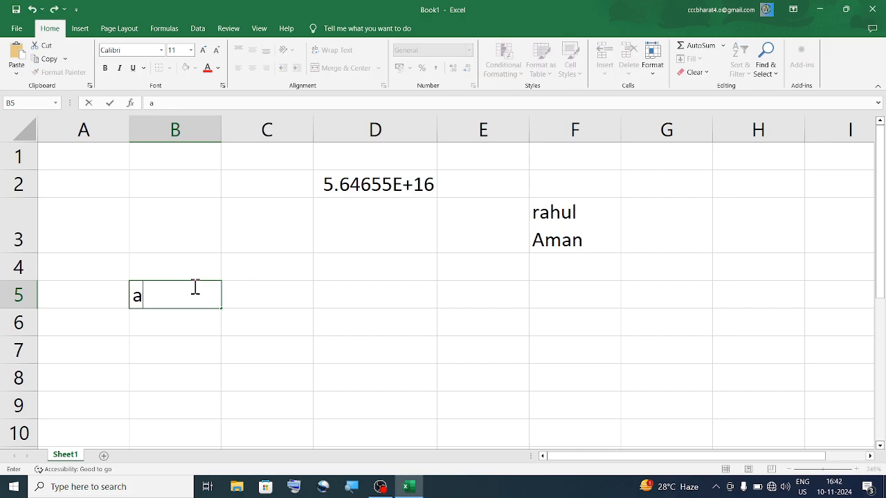
pyautogui.write(',')
pyautogui.press('BackSpace')
pyautogui.press('BackSpace')
pyautogui.write('aman karan mohan')
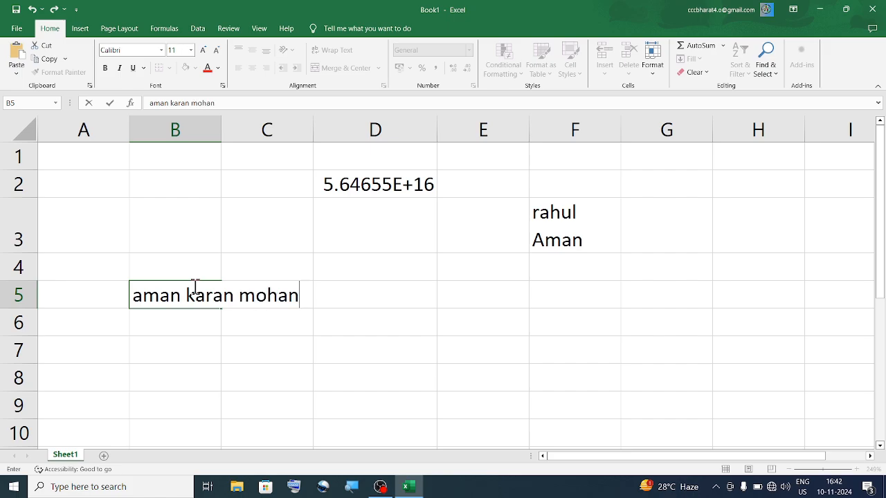
pyautogui.click(218, 346)
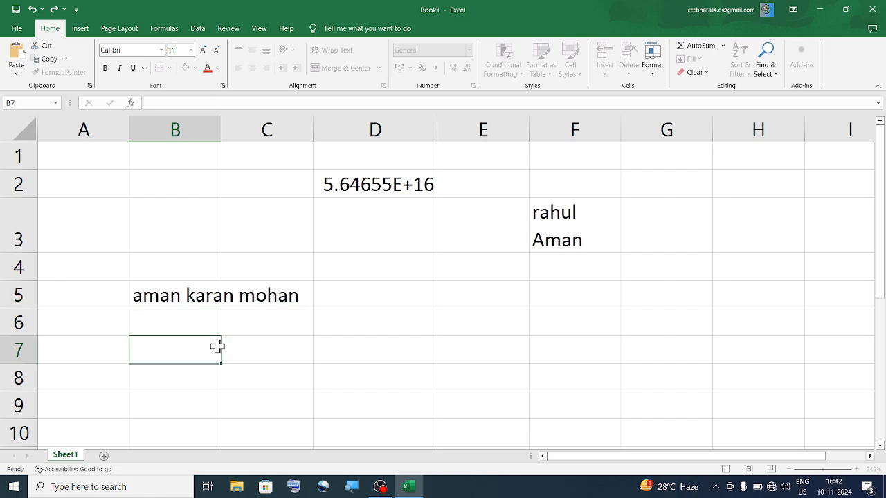
pyautogui.click(211, 296)
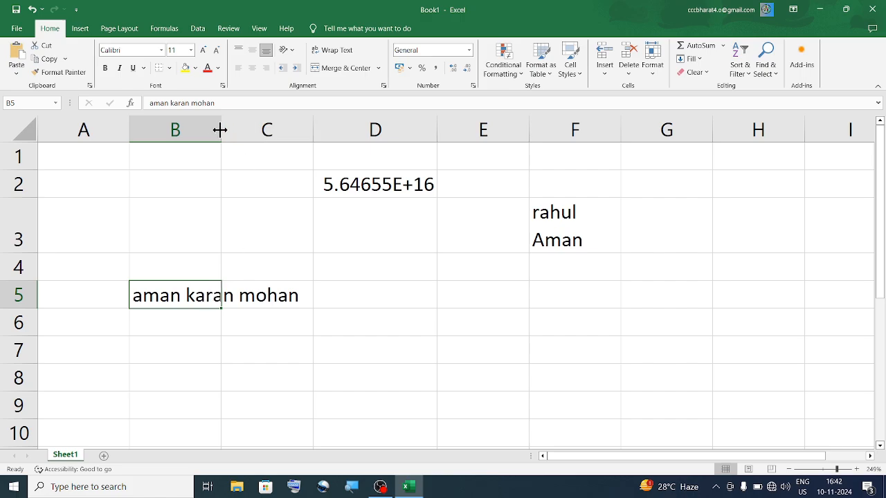
# - Widen column B by dragging, then to Column Width 20, undoing each back to default
pyautogui.moveTo(220, 130); pyautogui.dragTo(328, 142)
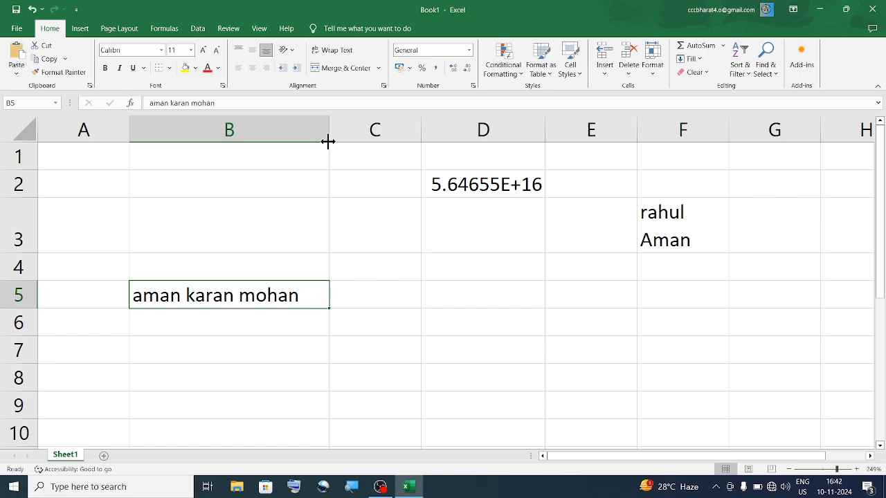
pyautogui.hotkey('ctrl', 'z')
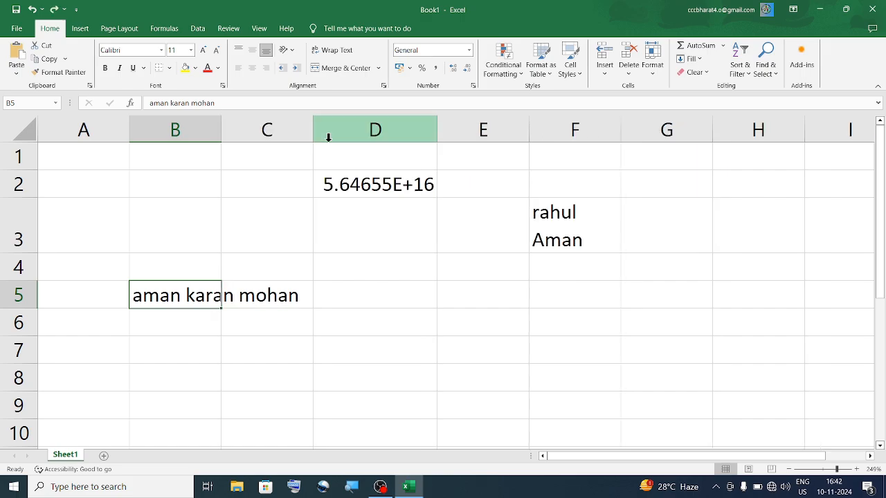
pyautogui.click(645, 73)
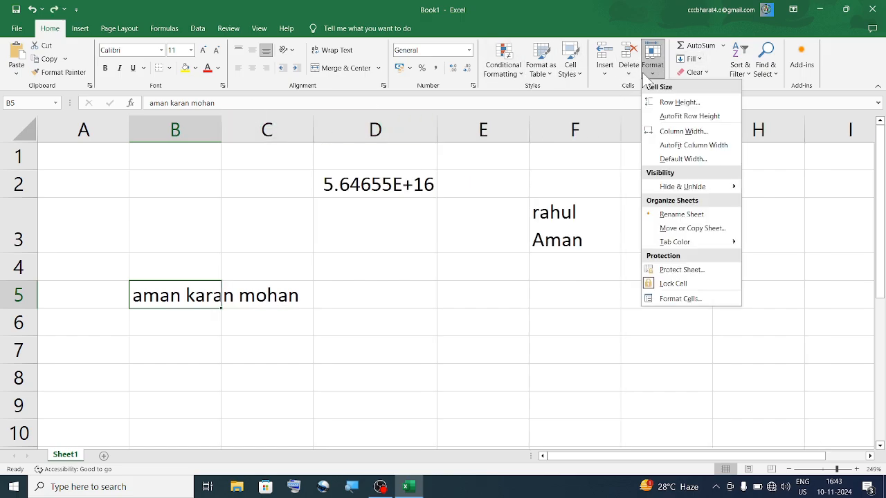
pyautogui.click(700, 135)
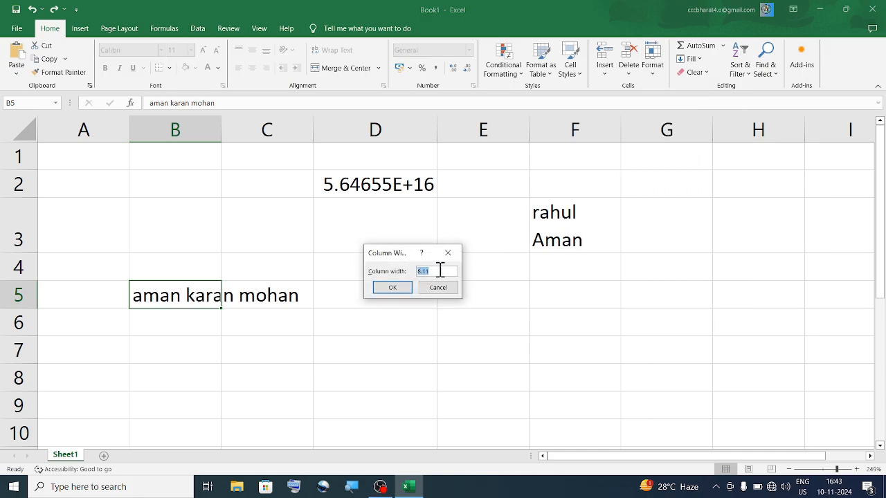
pyautogui.press('BackSpace')
pyautogui.write('20')
pyautogui.press('Return')
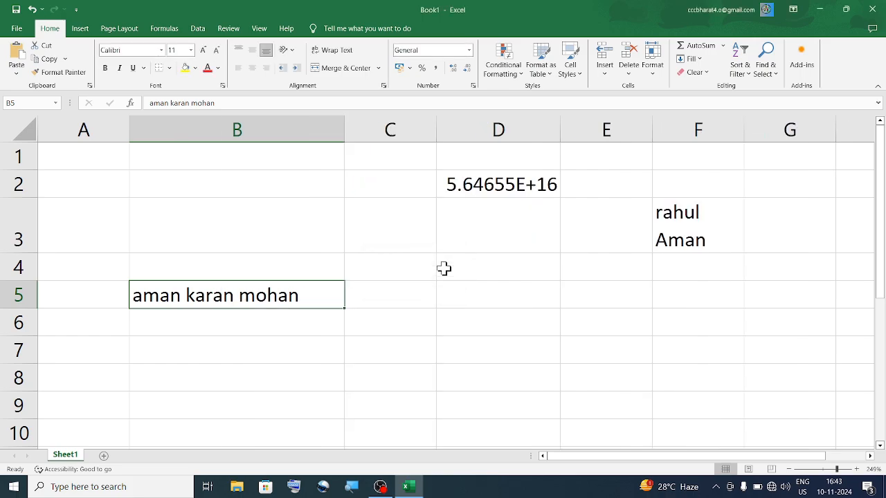
pyautogui.hotkey('ctrl', 'z')
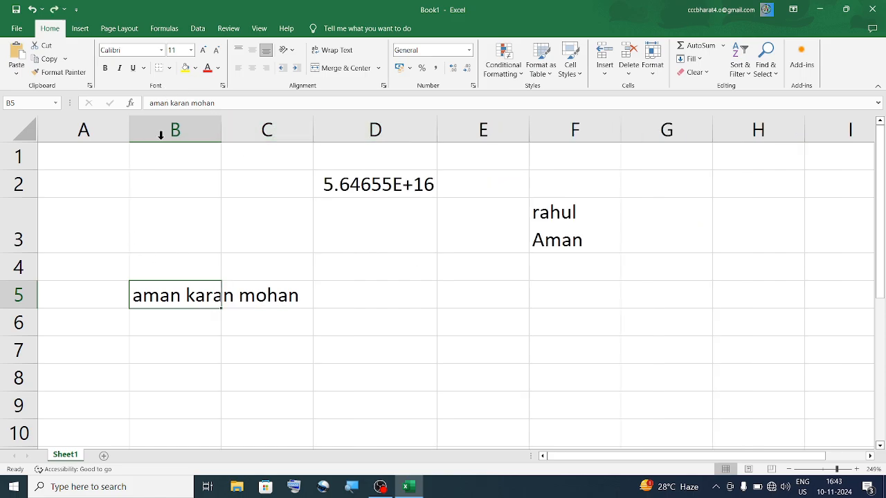
pyautogui.click(653, 69)
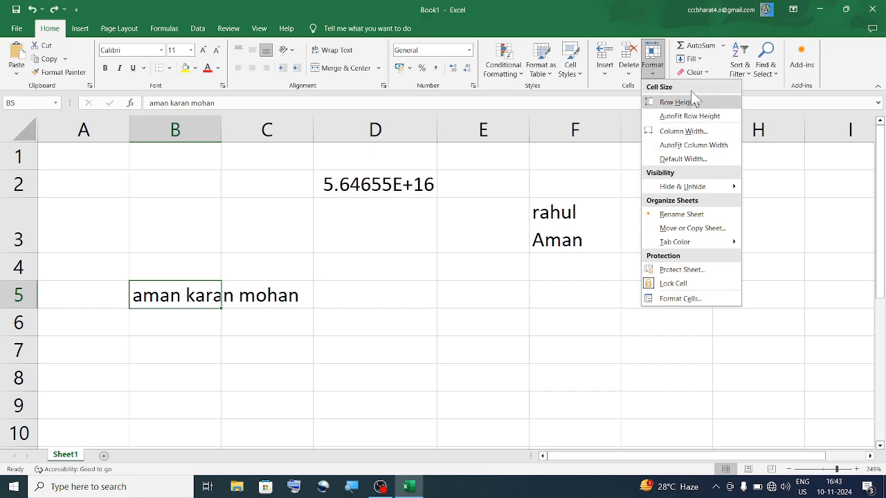
# - AutoFit column B to its text, then select cell D2 holding the long number
pyautogui.click(689, 146)
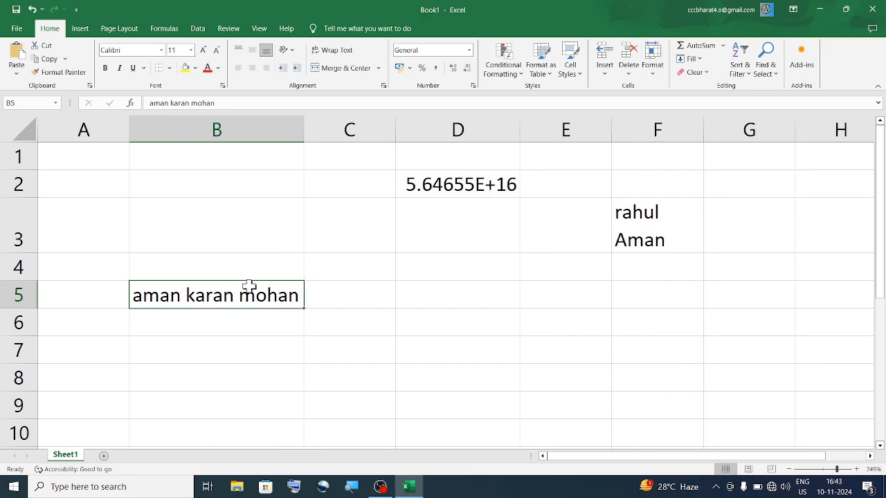
pyautogui.click(461, 185)
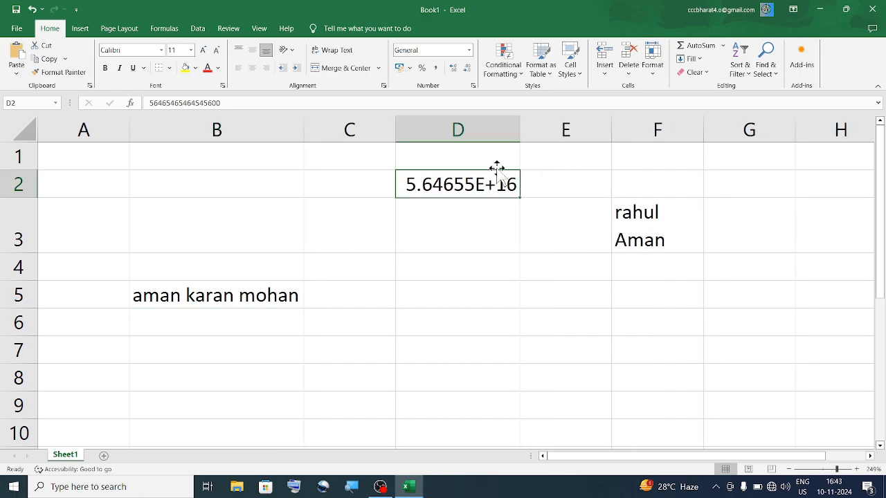
pyautogui.click(652, 69)
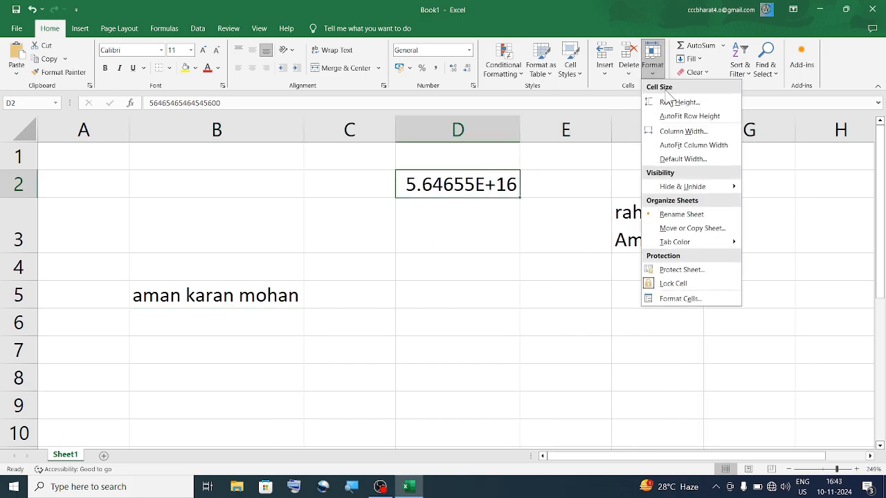
pyautogui.click(688, 146)
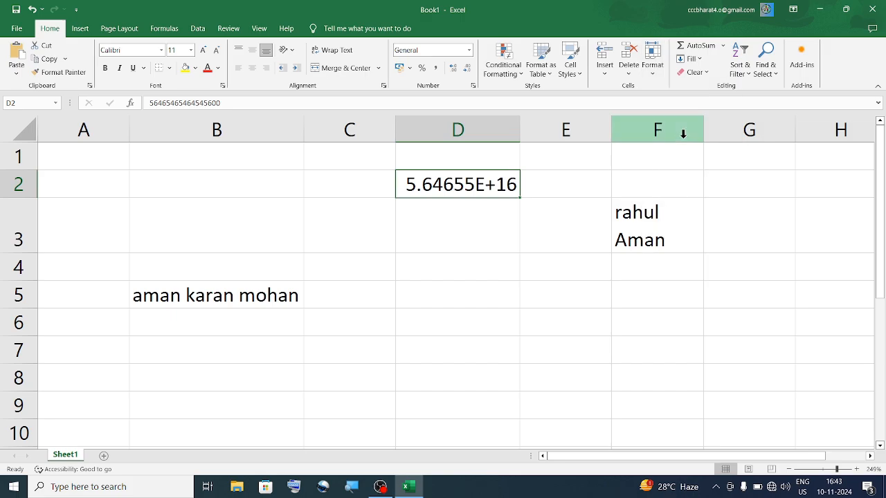
pyautogui.click(471, 52)
pyautogui.click(469, 91)
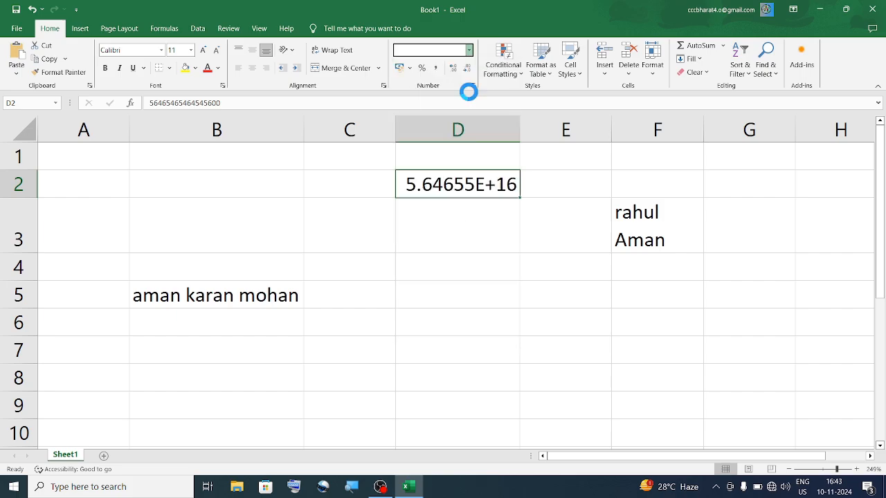
pyautogui.click(466, 68)
pyautogui.click(466, 68)
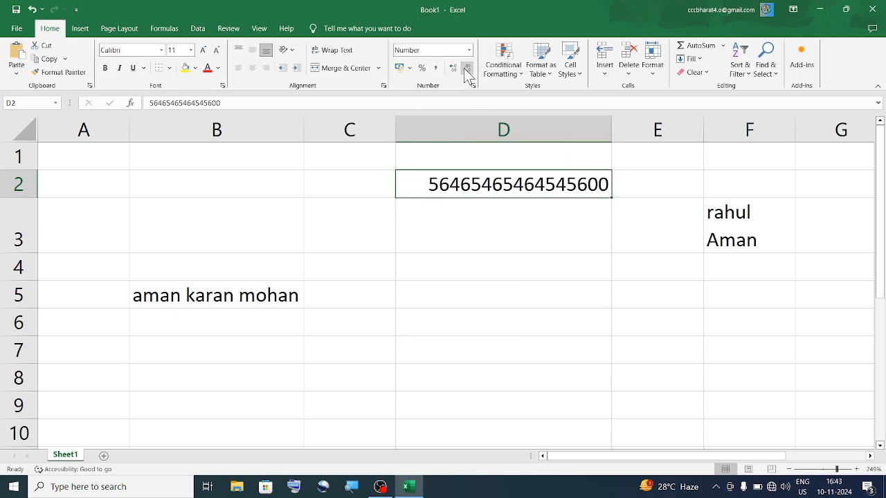
pyautogui.click(533, 274)
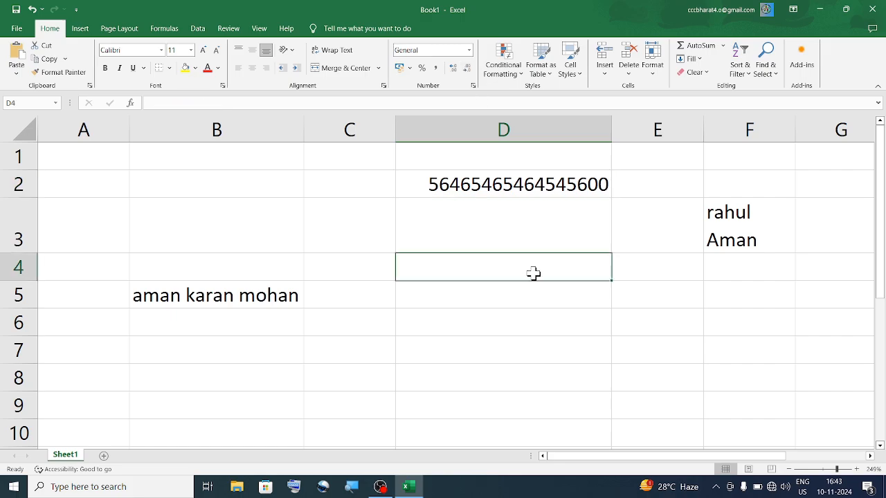
pyautogui.click(654, 75)
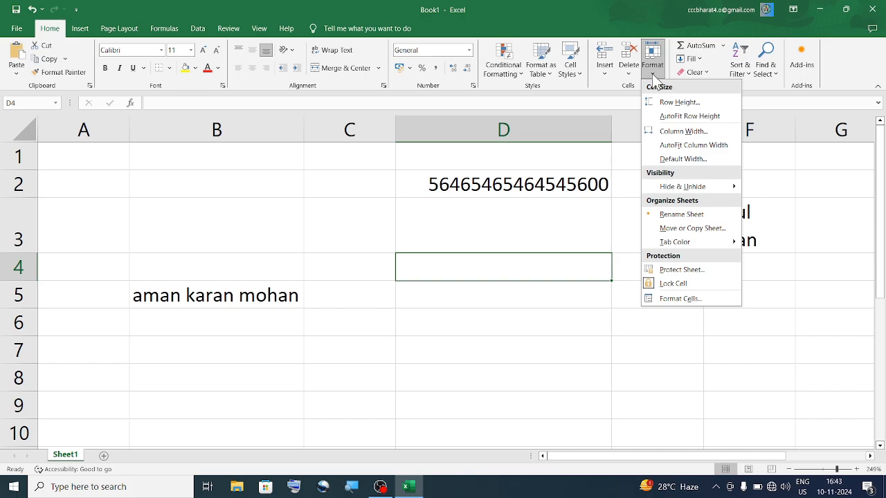
pyautogui.click(243, 211)
pyautogui.click(118, 192)
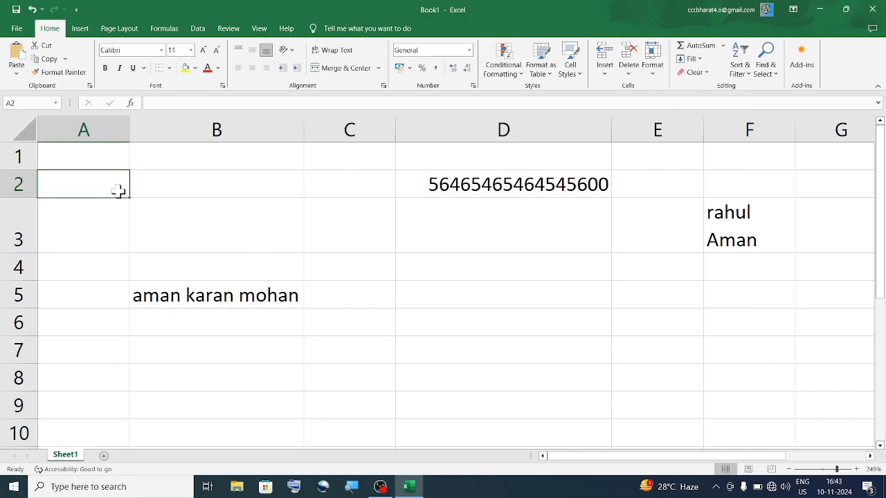
pyautogui.click(654, 73)
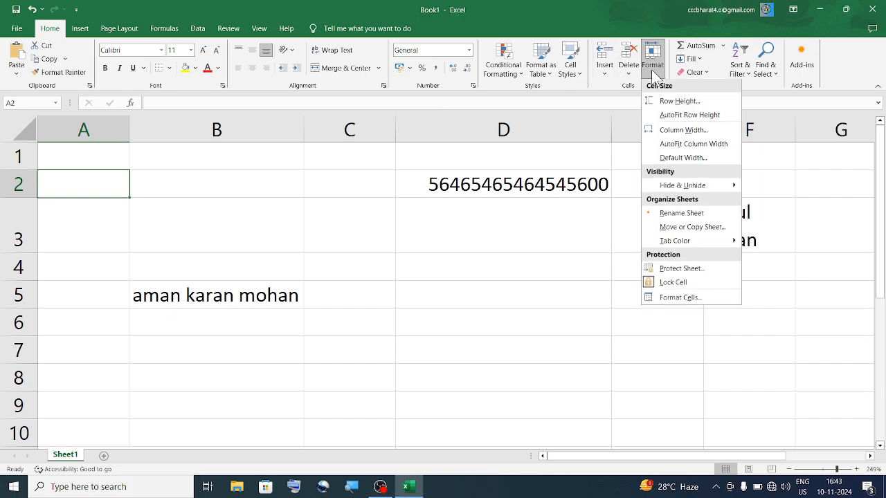
pyautogui.click(685, 159)
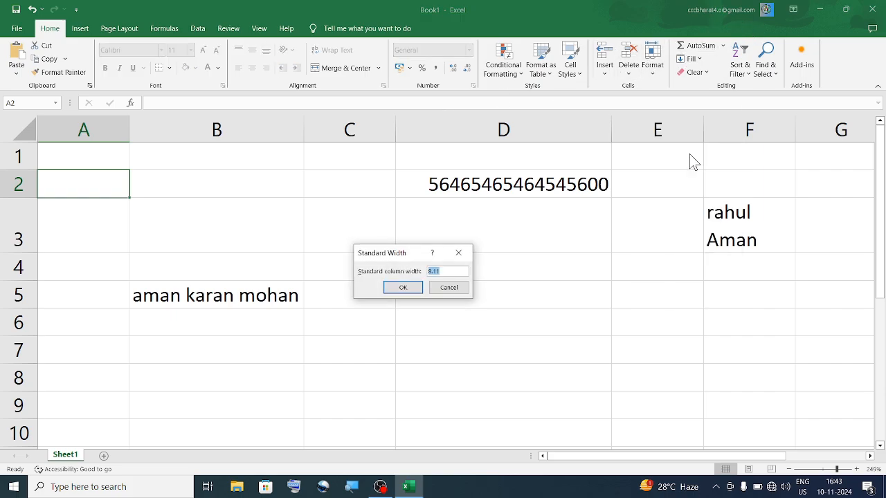
pyautogui.click(463, 271)
pyautogui.click(457, 253)
pyautogui.moveTo(266, 192); pyautogui.dragTo(261, 215)
pyautogui.click(260, 218)
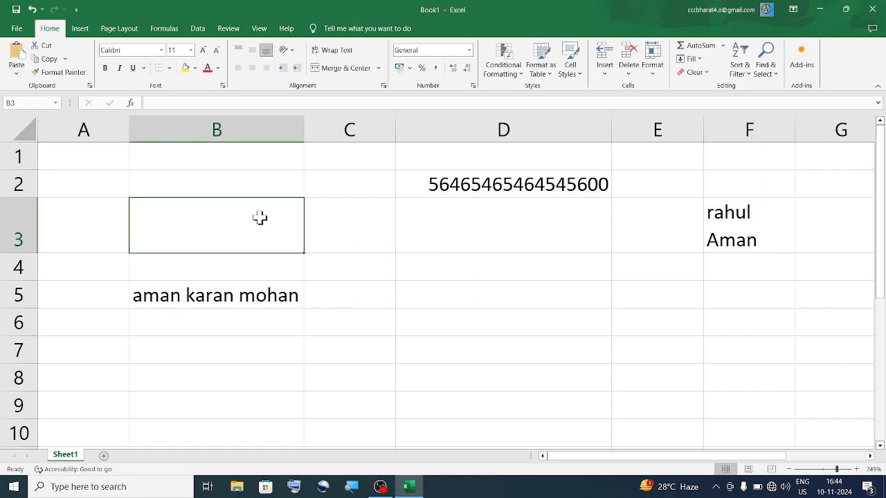
pyautogui.click(653, 69)
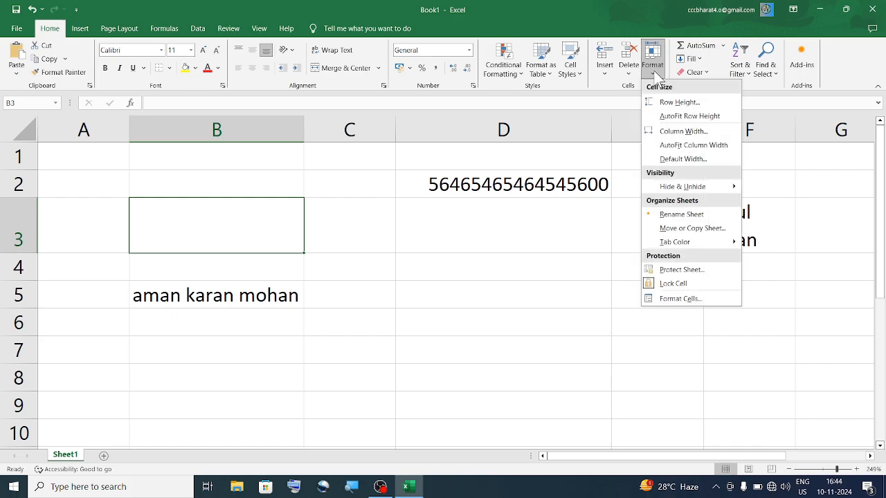
pyautogui.click(690, 158)
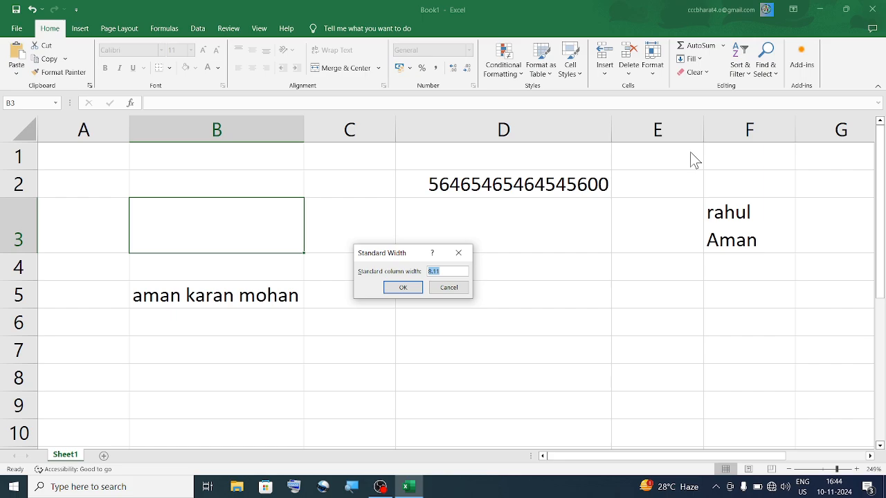
pyautogui.click(408, 288)
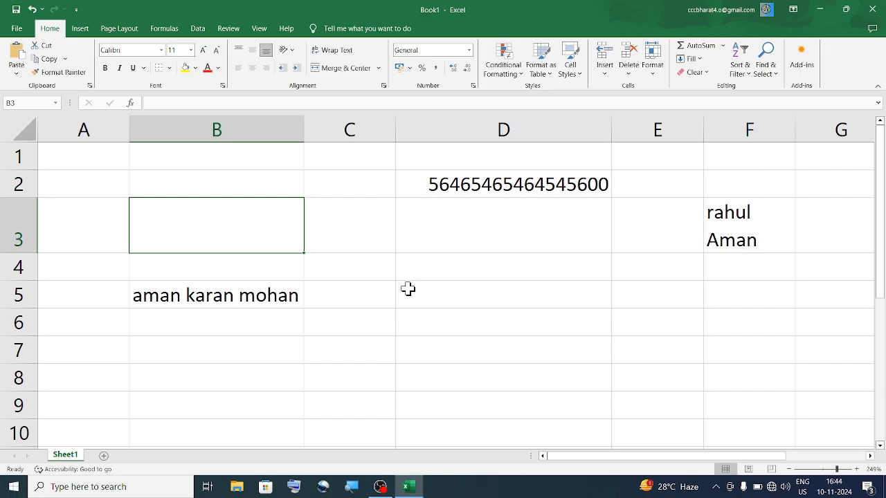
pyautogui.click(761, 232)
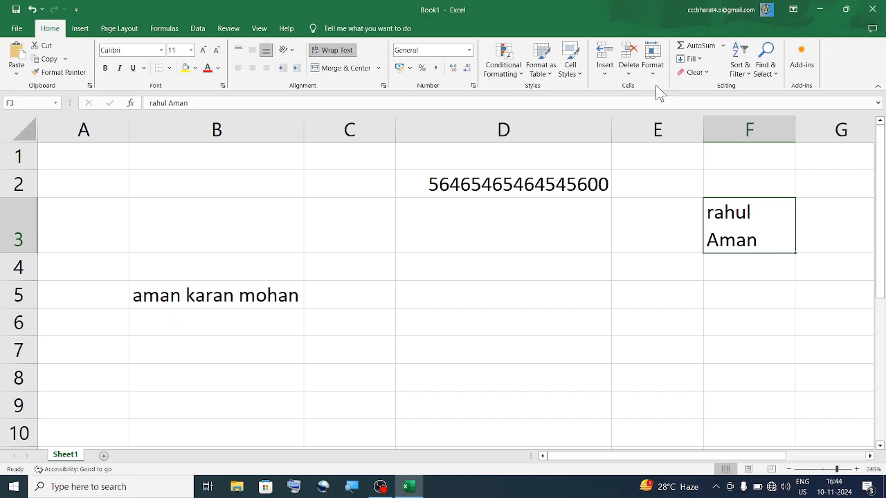
pyautogui.click(653, 65)
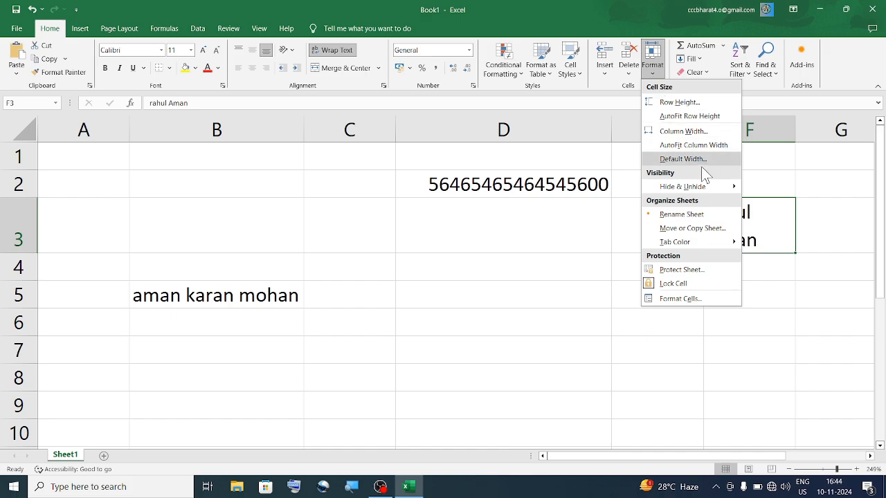
pyautogui.moveTo(692, 187)
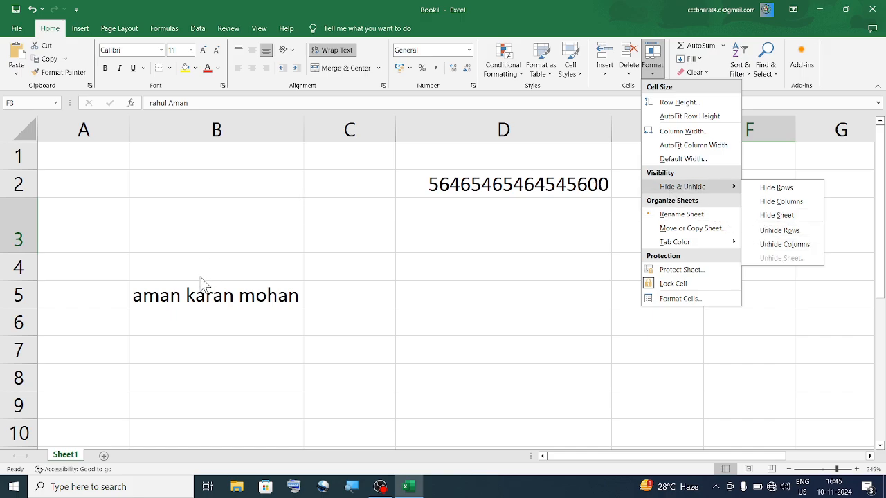
pyautogui.click(189, 305)
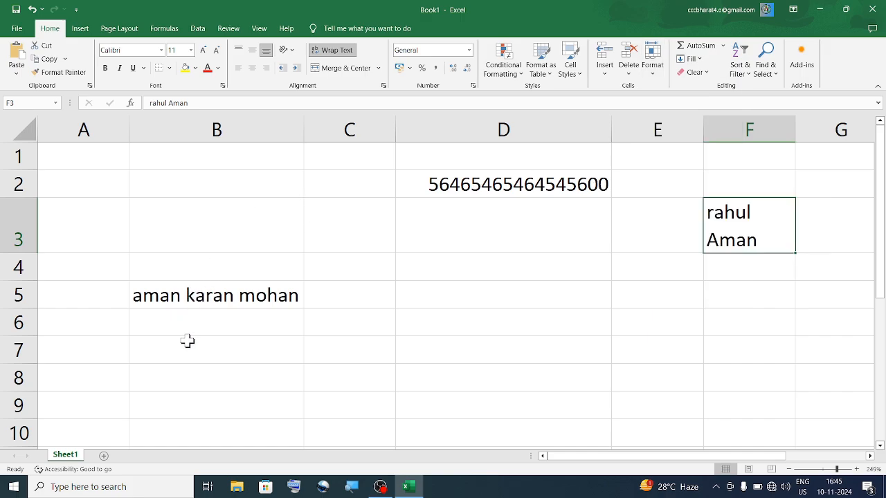
# - Enter aman in cell B10
pyautogui.scroll(-3, 187, 339)
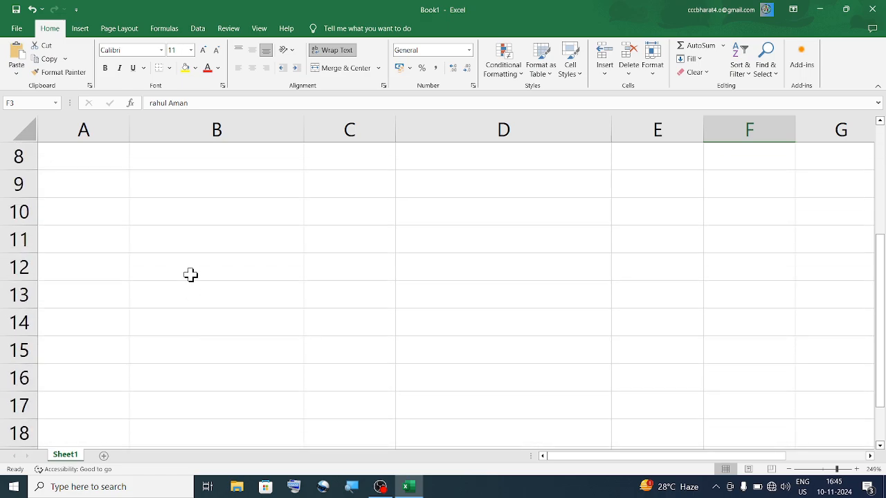
pyautogui.doubleClick(179, 201)
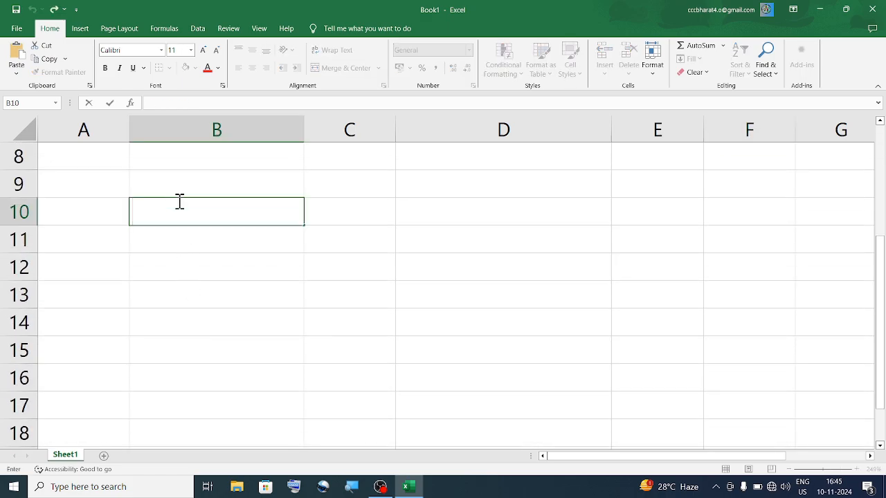
pyautogui.write('aman')
pyautogui.write('ROSHAN')
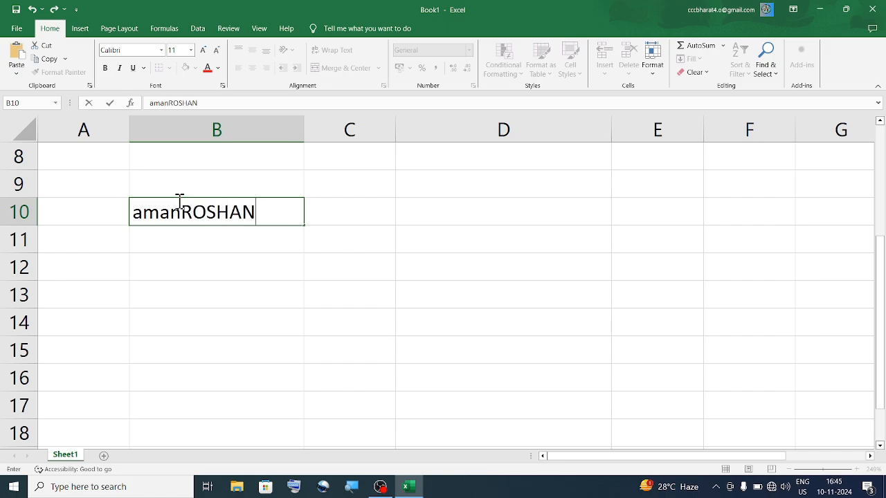
pyautogui.write('karan')
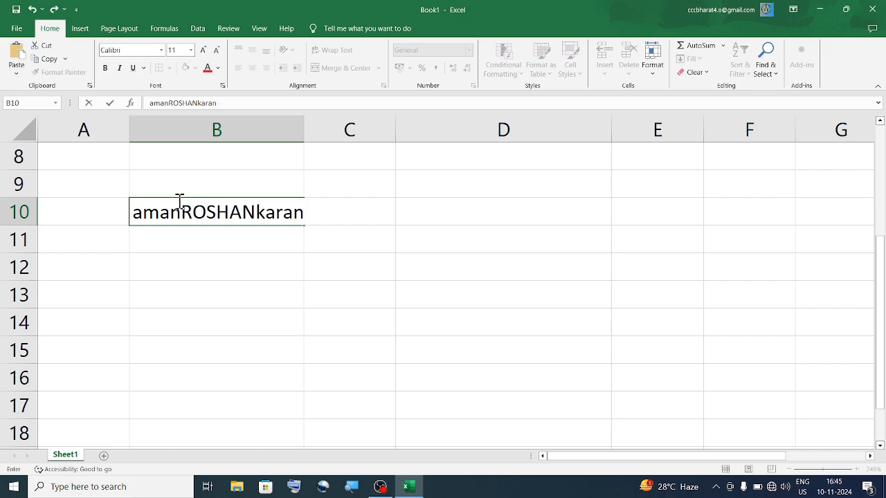
pyautogui.press('BackSpace')
pyautogui.press('BackSpace')
pyautogui.press('BackSpace')
pyautogui.press('BackSpace')
pyautogui.press('BackSpace')
pyautogui.press('BackSpace')
pyautogui.press('BackSpace')
pyautogui.press('BackSpace')
pyautogui.press('BackSpace')
pyautogui.press('BackSpace')
pyautogui.press('BackSpace')
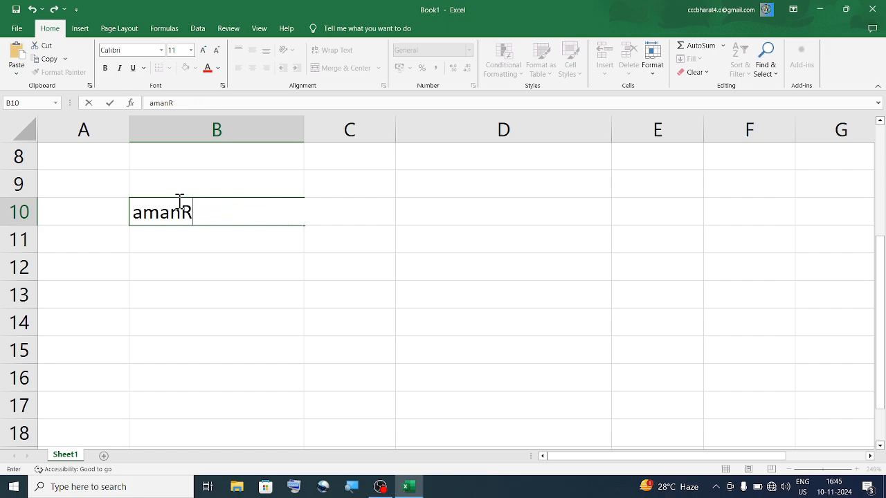
pyautogui.press('Tab')
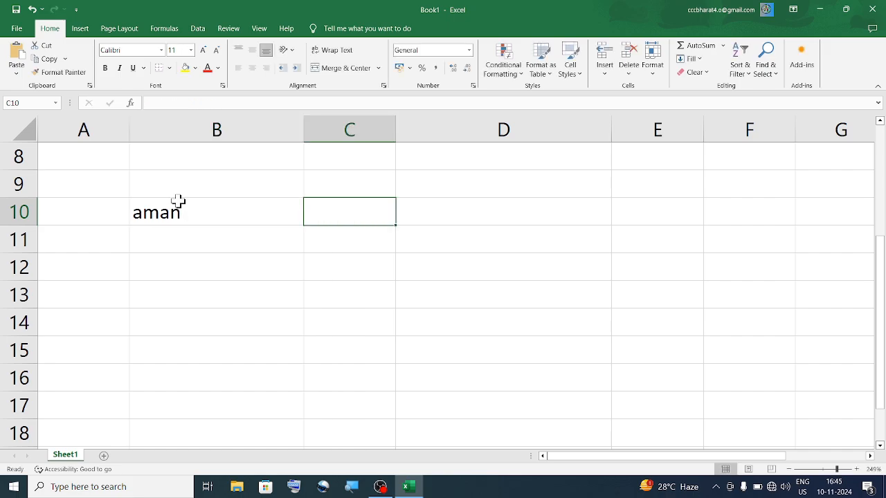
# - Enter roshan, karan and mohan in C10, D10 and E10
pyautogui.write('ROSHAN')
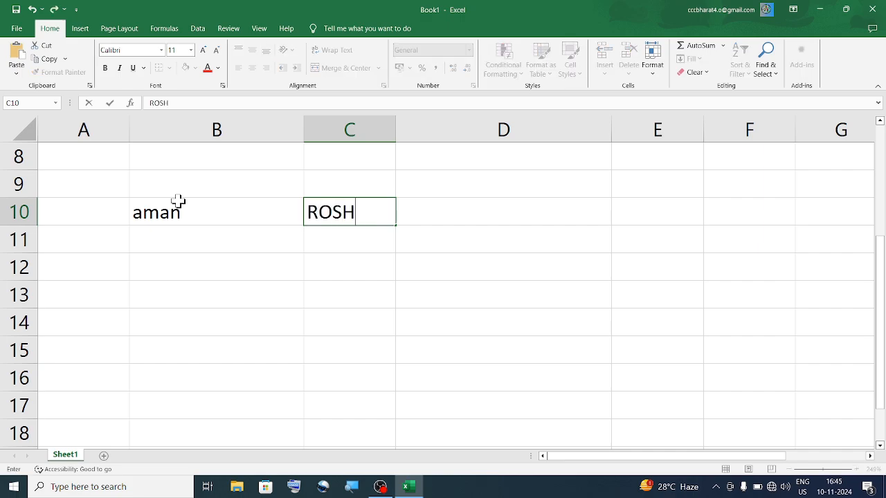
pyautogui.press('BackSpace')
pyautogui.press('BackSpace')
pyautogui.press('BackSpace')
pyautogui.press('BackSpace')
pyautogui.press('BackSpace')
pyautogui.press('BackSpace')
pyautogui.write('roshan')
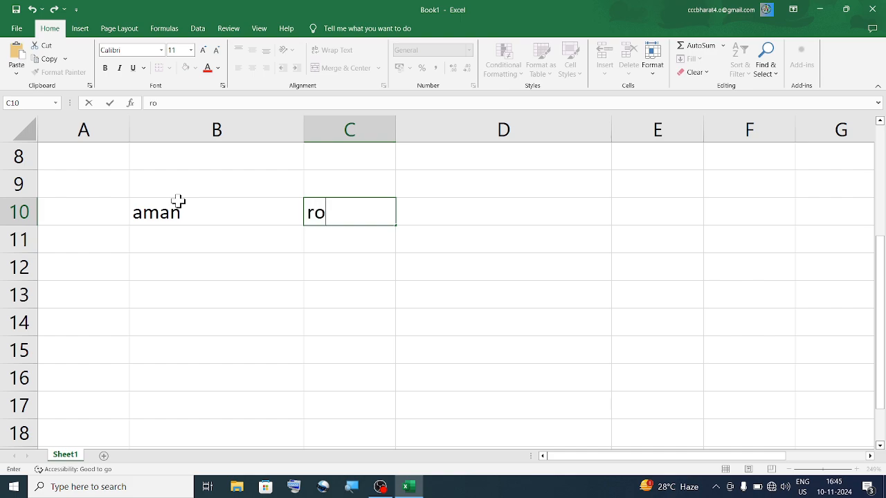
pyautogui.press('Tab')
pyautogui.write('la')
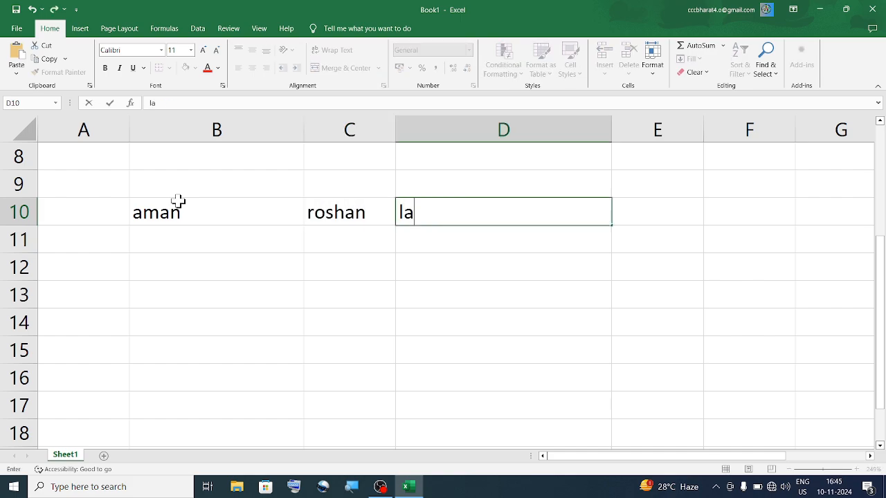
pyautogui.press('BackSpace')
pyautogui.press('BackSpace')
pyautogui.write('karan')
pyautogui.press('Tab')
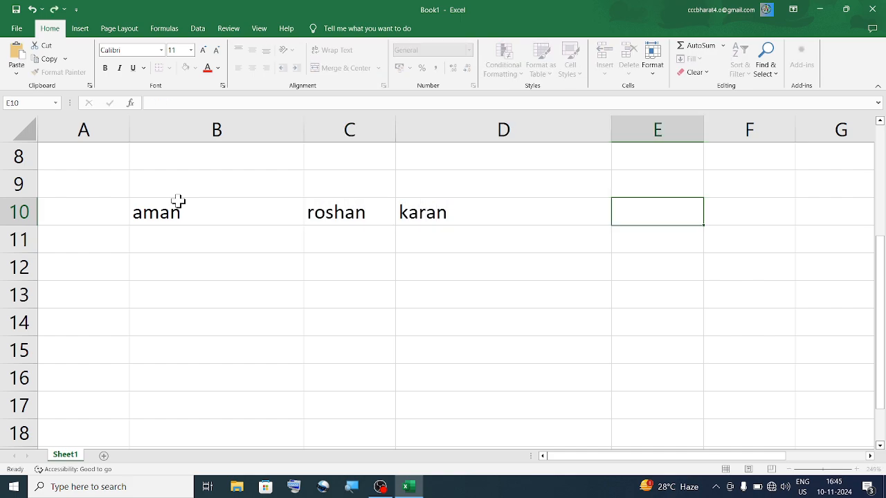
pyautogui.write('mohan')
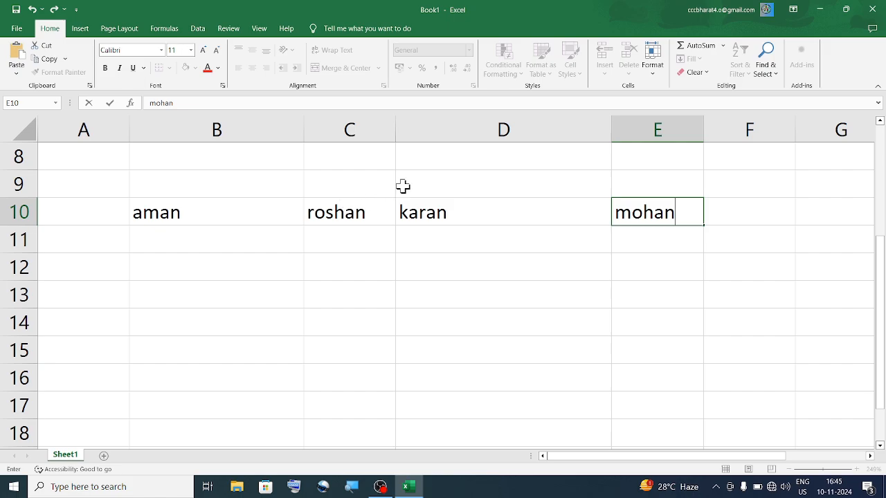
# - Narrow column D to fit the name karan
pyautogui.click(611, 127)
pyautogui.moveTo(612, 128); pyautogui.dragTo(465, 137)
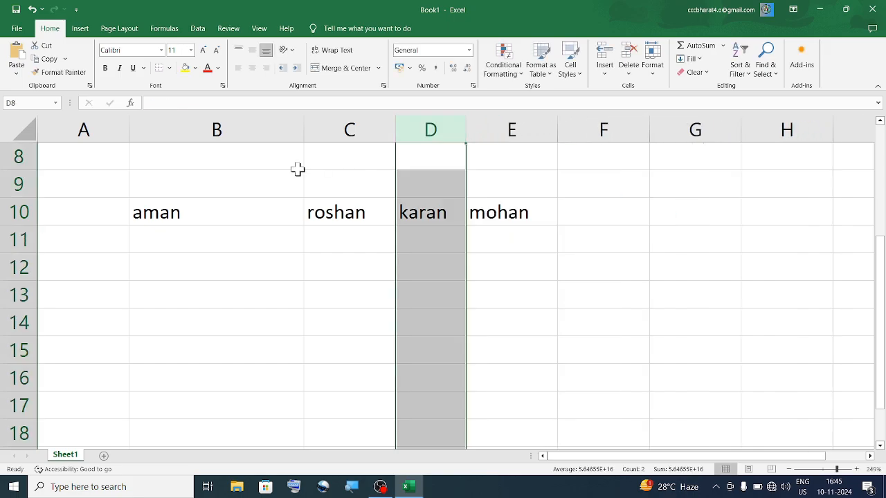
pyautogui.click(231, 217)
pyautogui.click(361, 212)
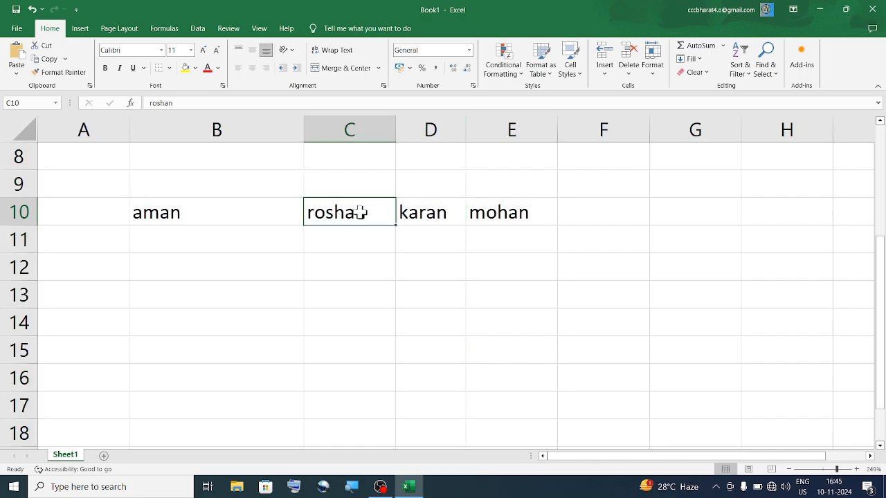
pyautogui.click(463, 223)
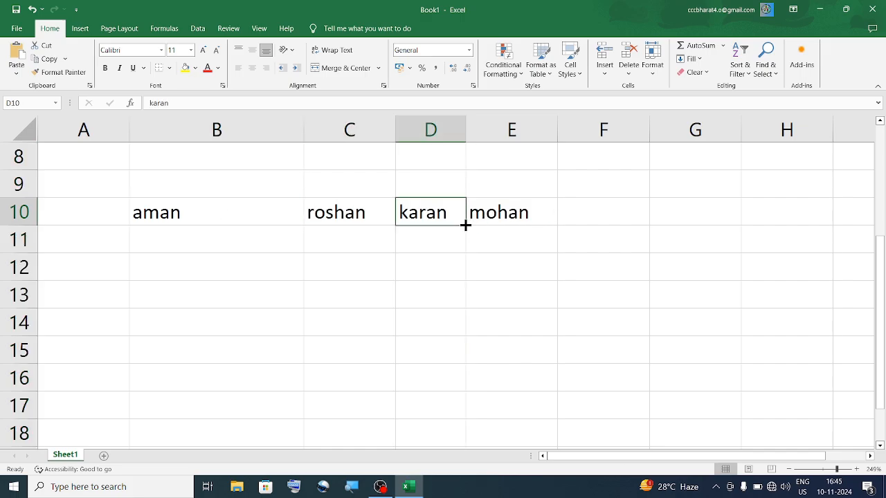
# - Hide columns C and D so row 10 shows only aman and mohan
pyautogui.moveTo(377, 124); pyautogui.dragTo(410, 127)
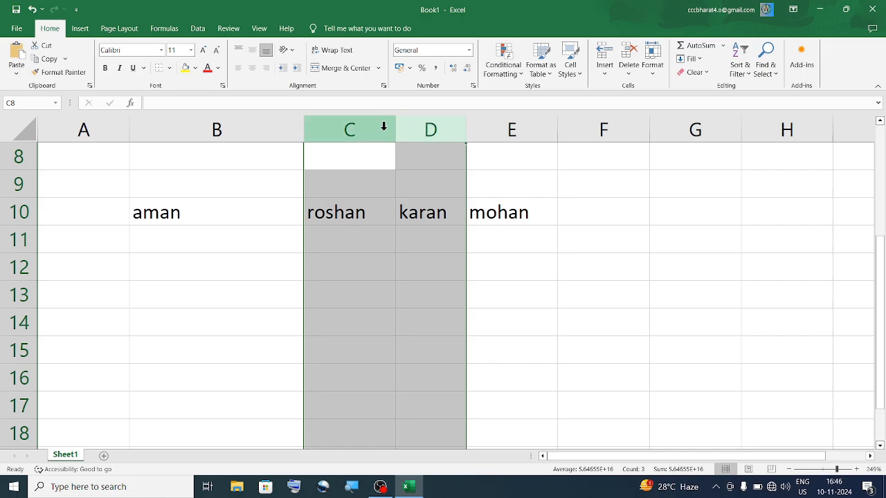
pyautogui.click(652, 61)
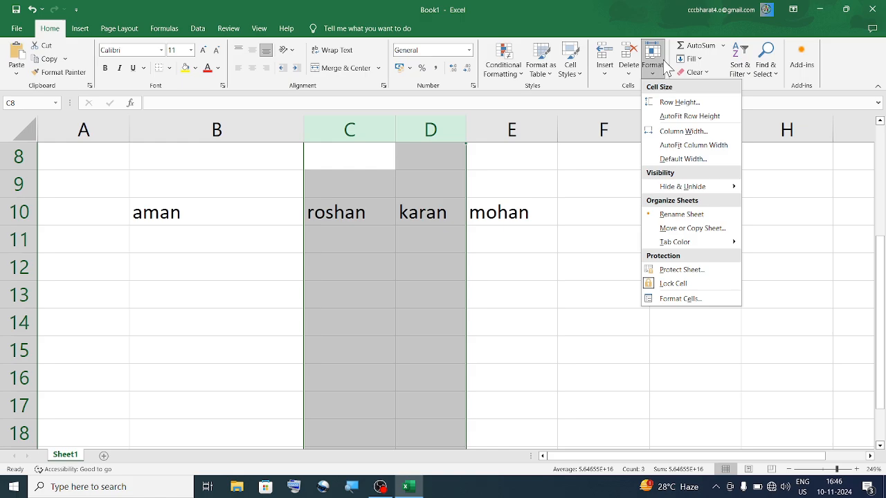
pyautogui.moveTo(703, 188)
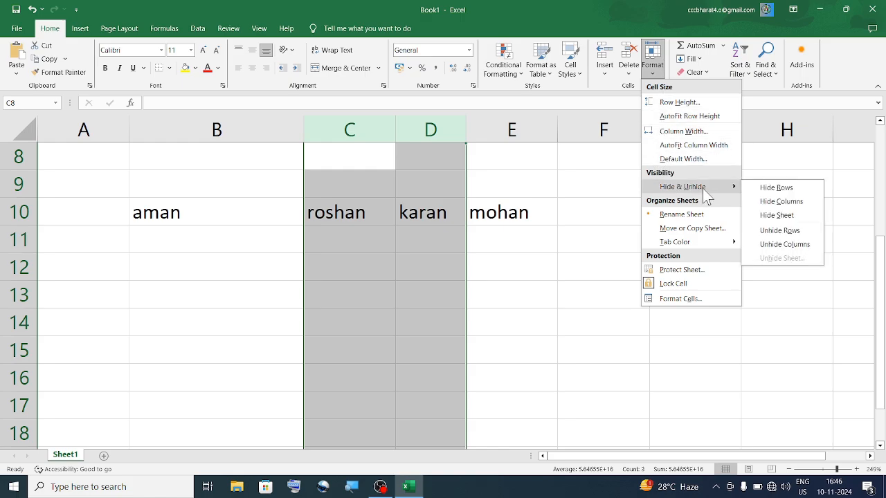
pyautogui.click(797, 203)
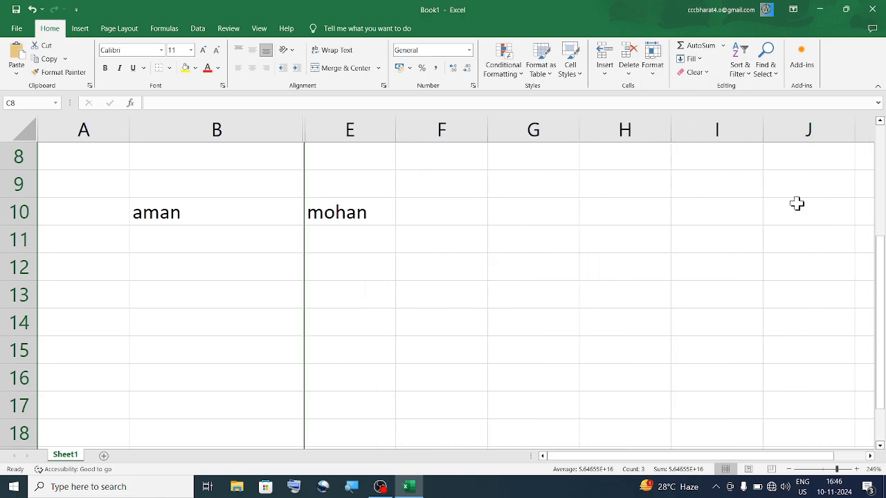
pyautogui.click(327, 240)
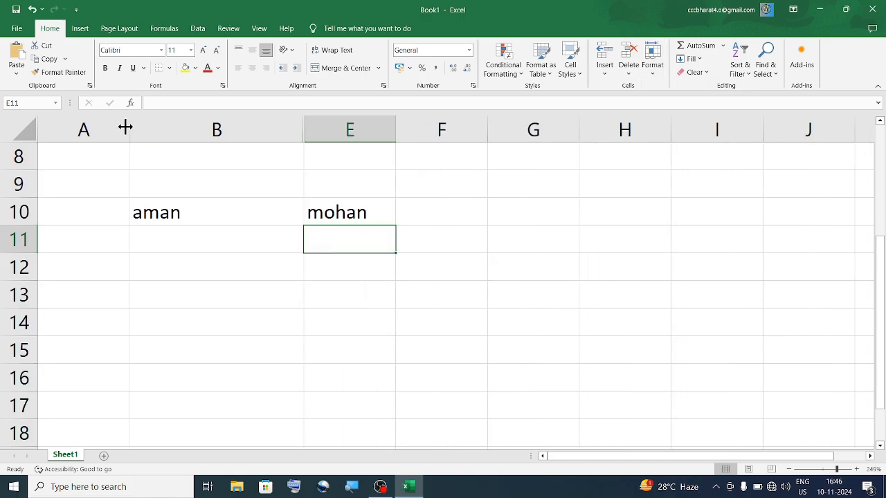
# - Select columns B to E and unhide columns C and D, restoring roshan and karan
pyautogui.click(187, 129)
pyautogui.moveTo(187, 129); pyautogui.dragTo(319, 133)
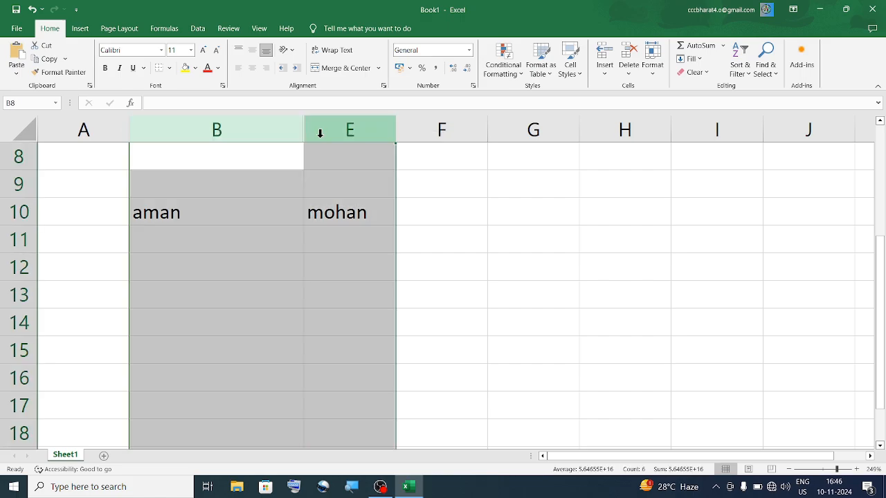
pyautogui.click(367, 132)
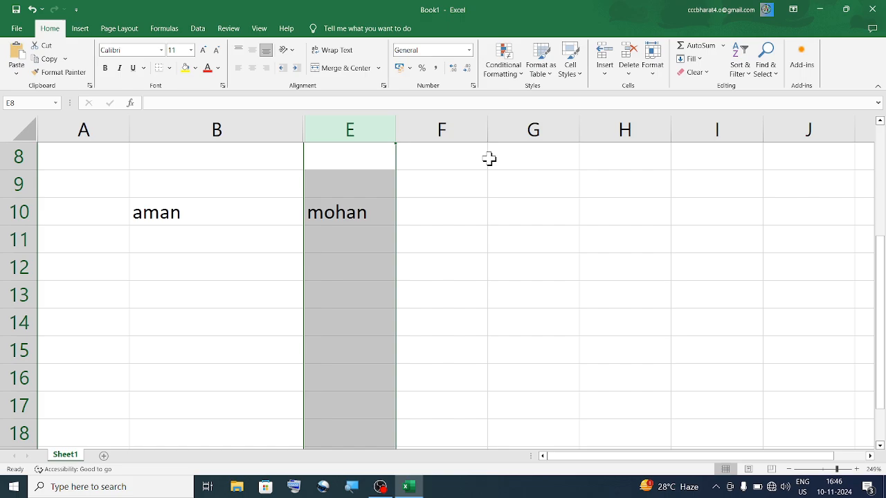
pyautogui.click(209, 257)
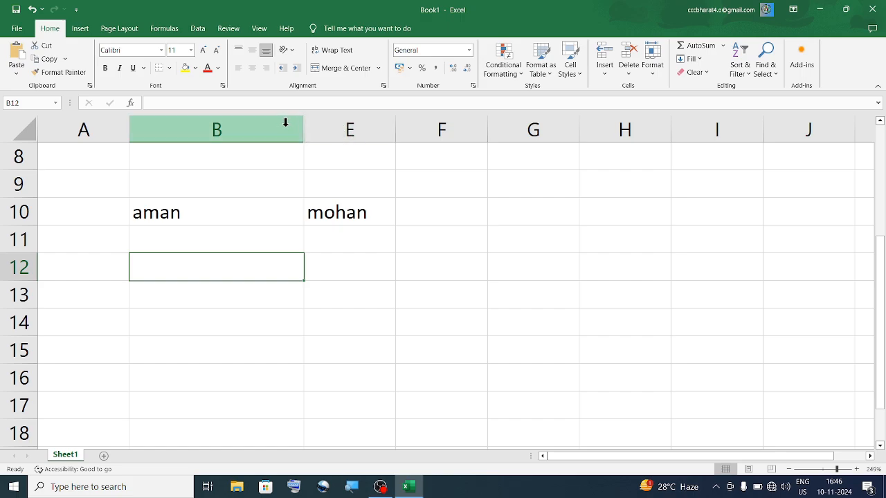
pyautogui.moveTo(286, 123); pyautogui.dragTo(350, 121)
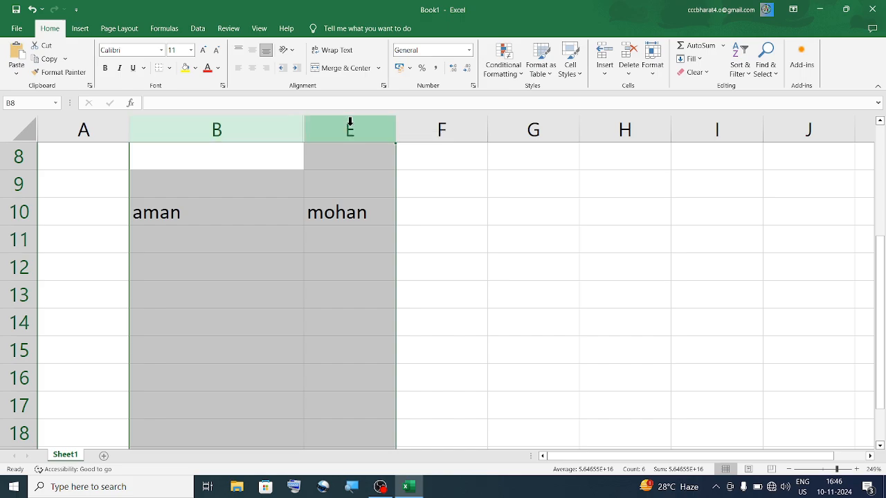
pyautogui.click(651, 73)
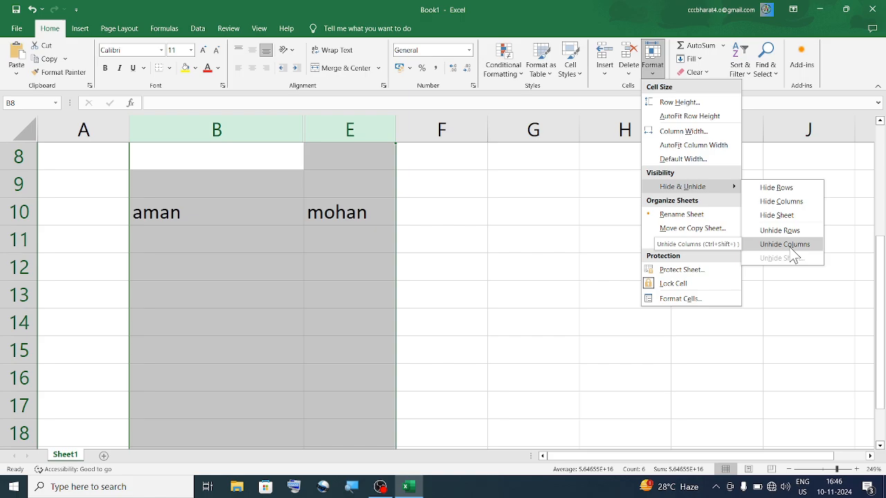
pyautogui.click(789, 246)
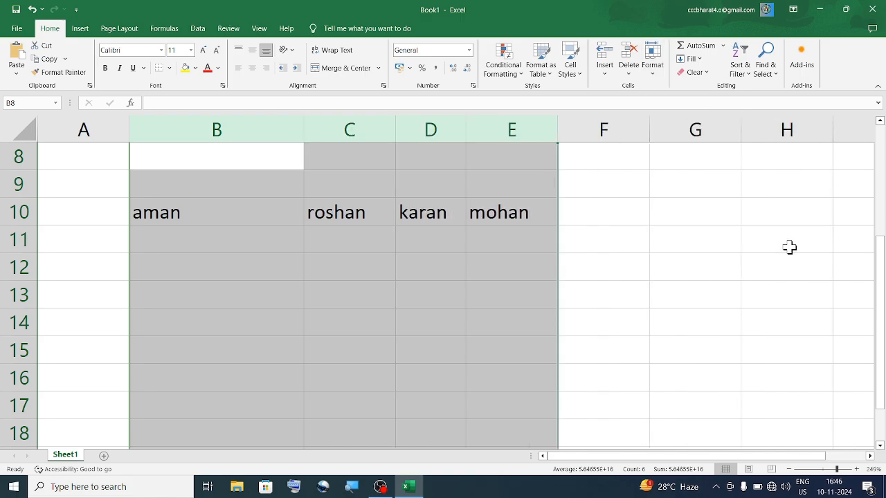
pyautogui.click(606, 277)
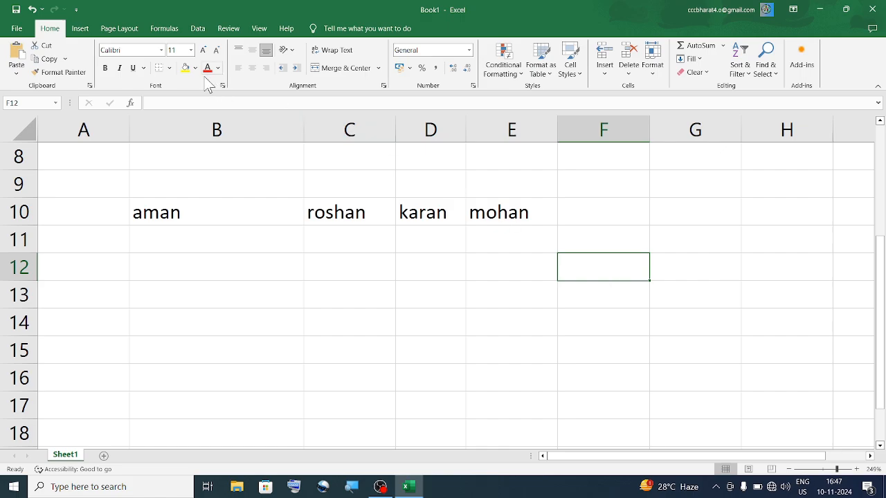
pyautogui.moveTo(216, 130)
pyautogui.mouseDown()
pyautogui.moveTo(503, 142)
pyautogui.moveTo(439, 139)
pyautogui.mouseUp()
pyautogui.click(439, 136)
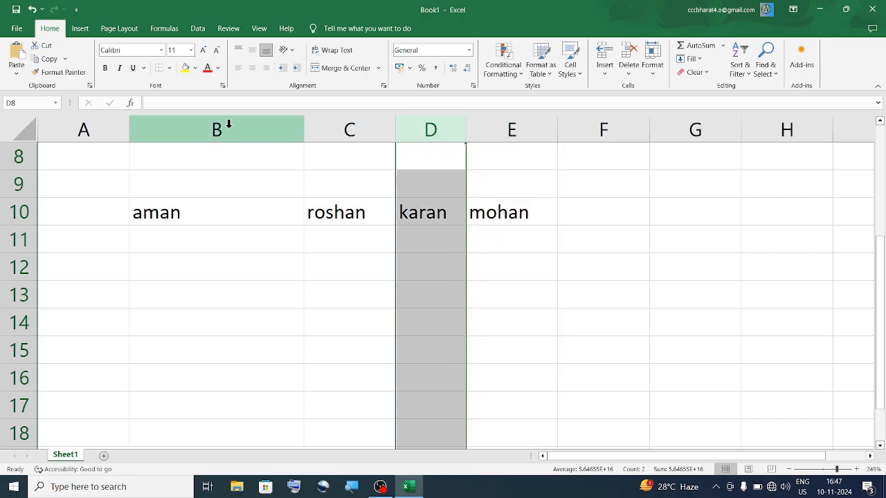
pyautogui.moveTo(227, 125); pyautogui.dragTo(429, 131)
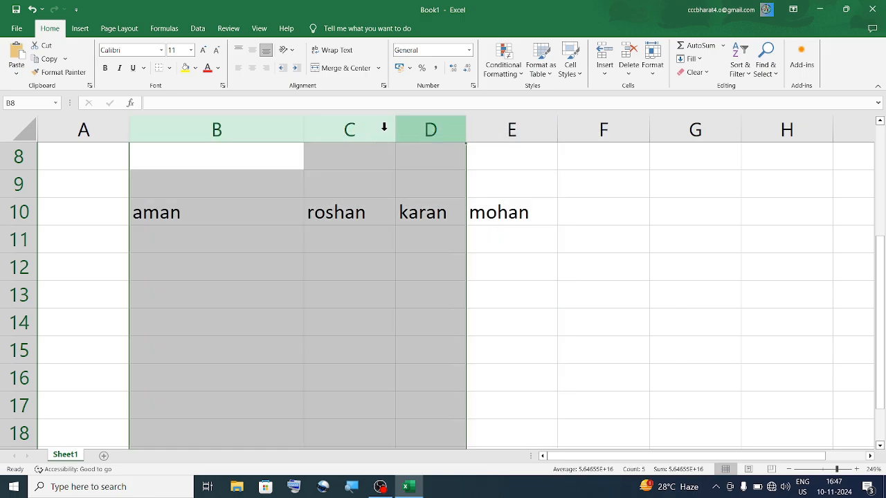
pyautogui.rightClick(253, 128)
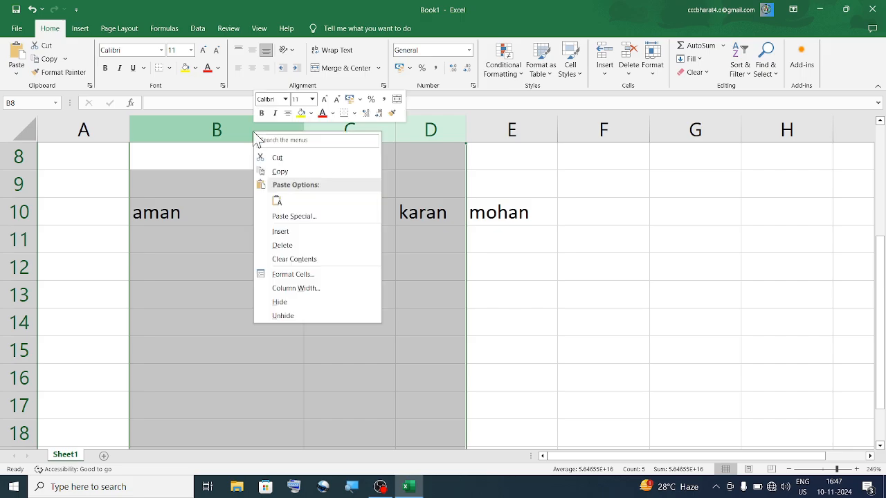
pyautogui.click(306, 302)
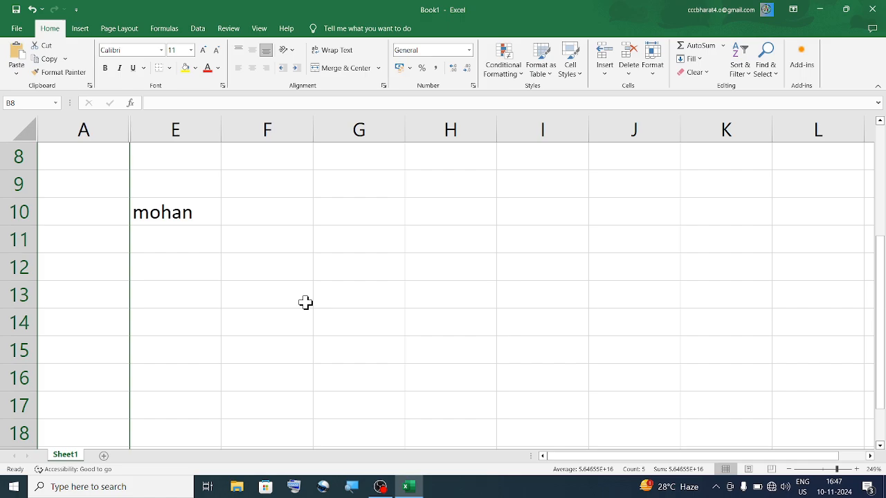
pyautogui.hotkey('ctrl', 'z')
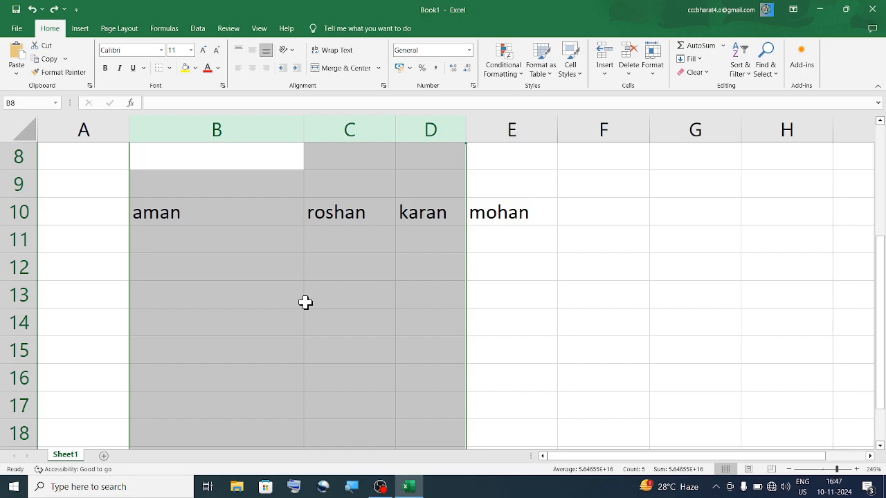
pyautogui.click(427, 299)
pyautogui.click(161, 237)
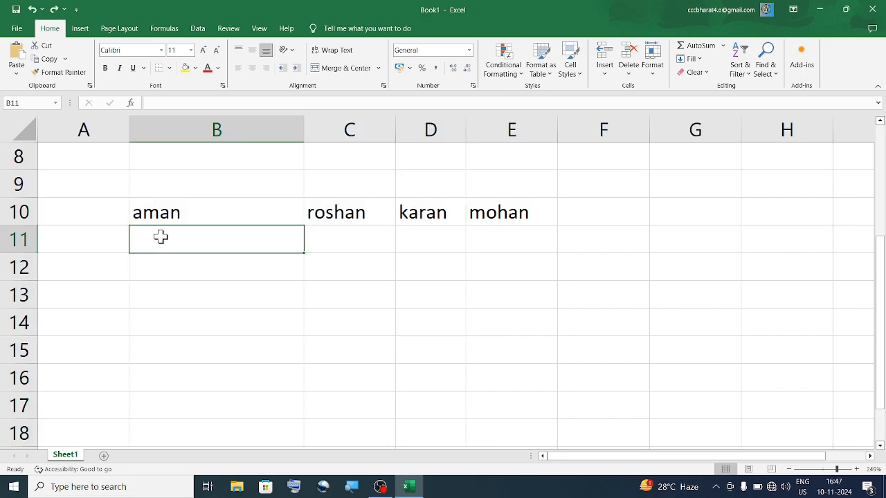
# - Enter 45, 23, 56 and 20 down cells B11 to B14, then select rows 12 and 13
pyautogui.click(191, 259)
pyautogui.click(191, 243)
pyautogui.write('45')
pyautogui.press('Return')
pyautogui.write('23')
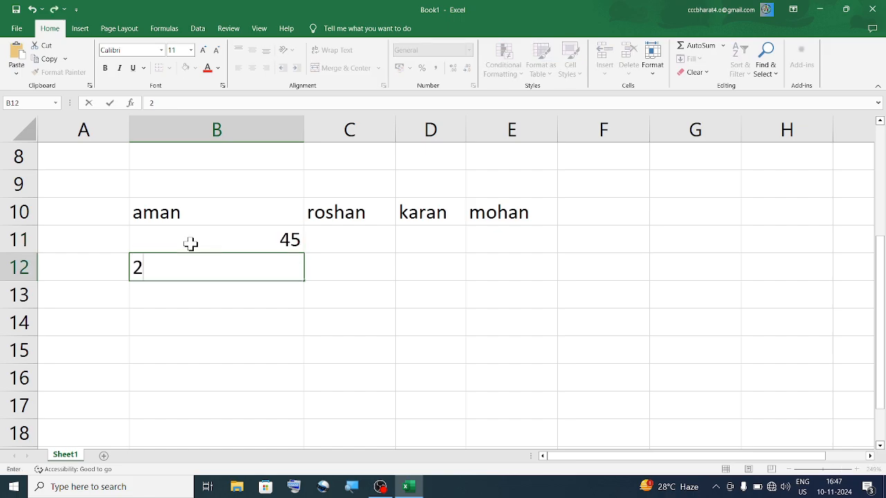
pyautogui.press('Return')
pyautogui.write('56')
pyautogui.press('Return')
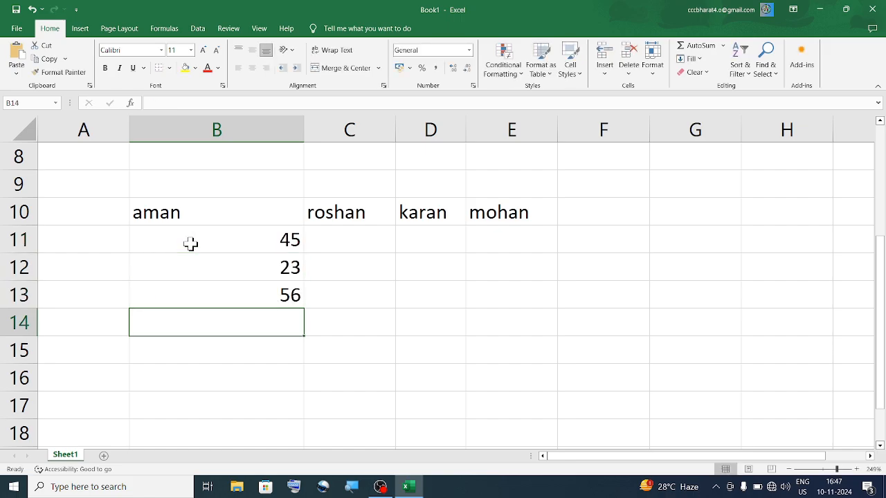
pyautogui.write('20')
pyautogui.press('Return')
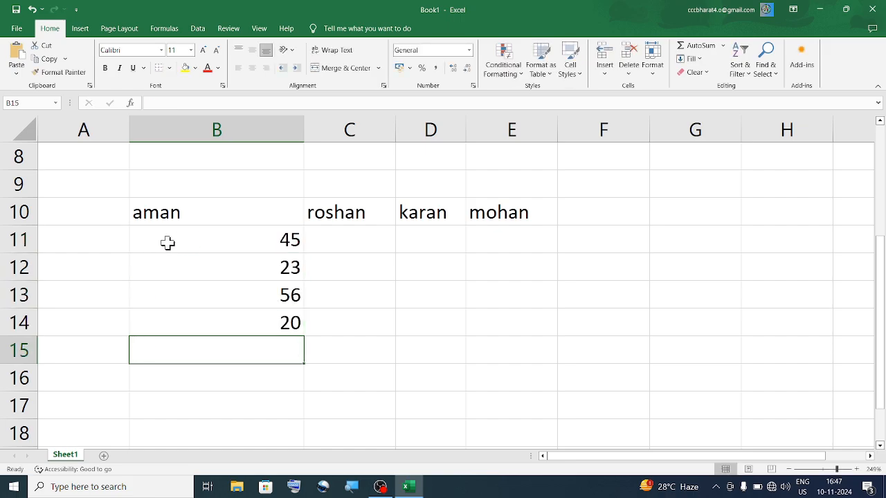
pyautogui.moveTo(17, 271); pyautogui.dragTo(19, 296)
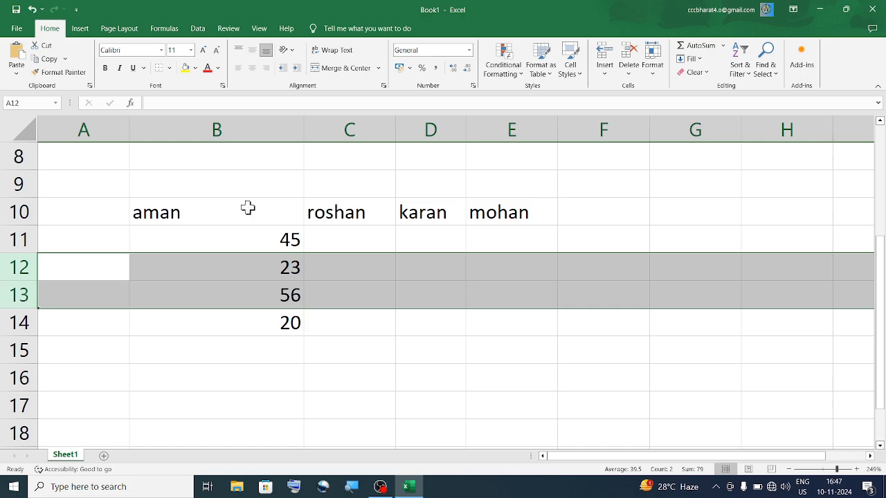
# - Hide rows 12 and 13, leaving only 45 and 20 under aman
pyautogui.click(652, 67)
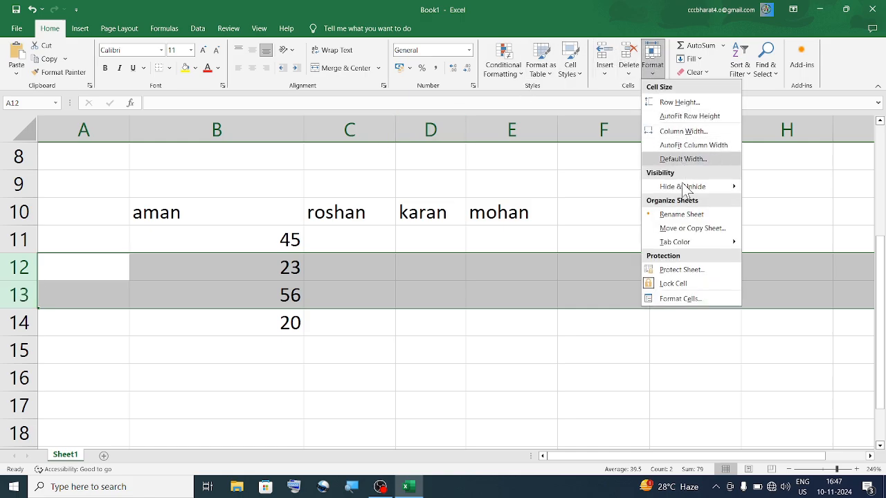
pyautogui.moveTo(688, 192)
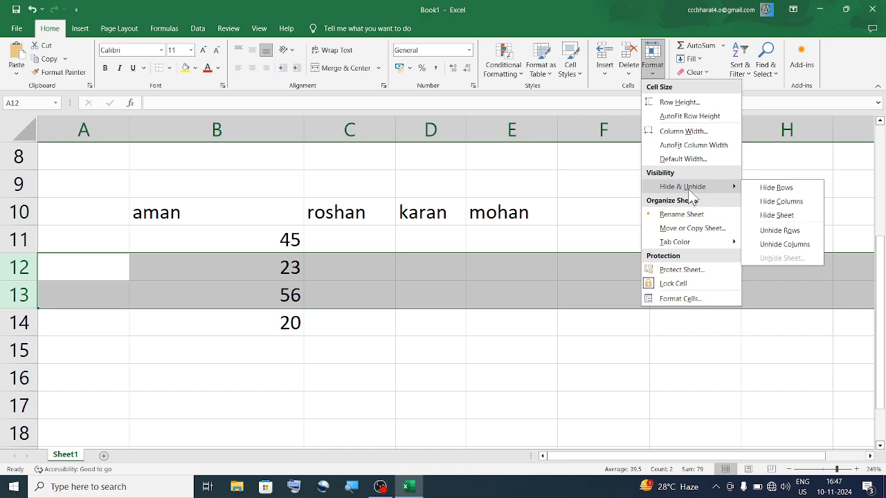
pyautogui.click(799, 191)
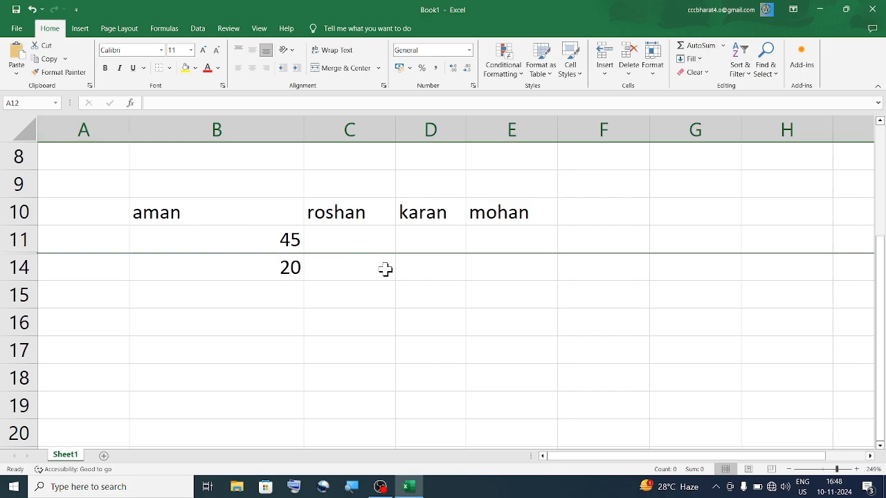
# - Select rows 11 to 14 and unhide rows 12 and 13 to bring back 23 and 56
pyautogui.click(248, 284)
pyautogui.click(242, 218)
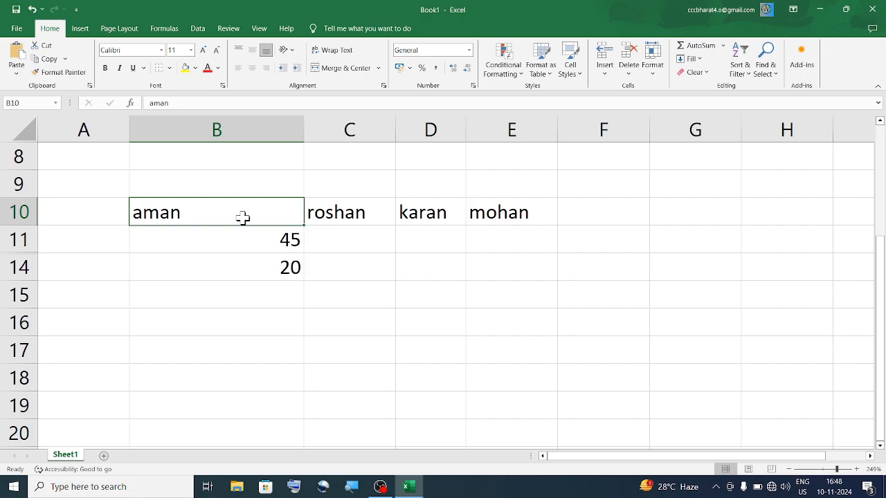
pyautogui.click(248, 291)
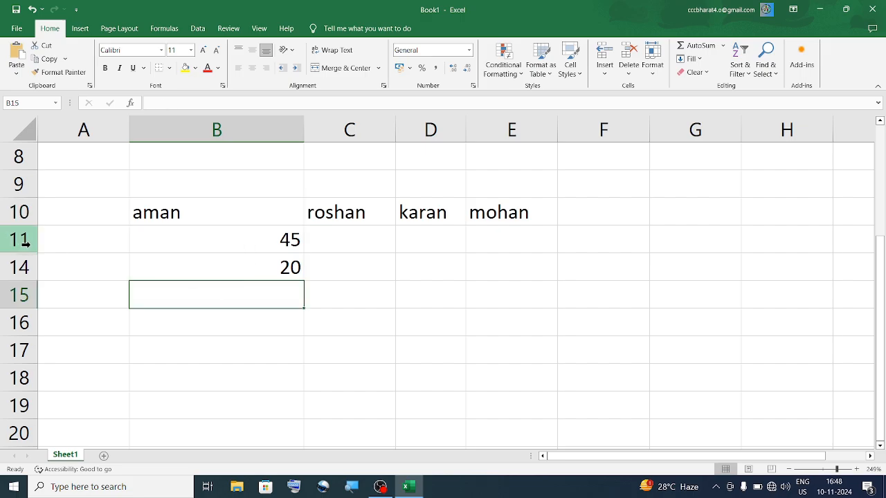
pyautogui.moveTo(25, 246); pyautogui.dragTo(27, 265)
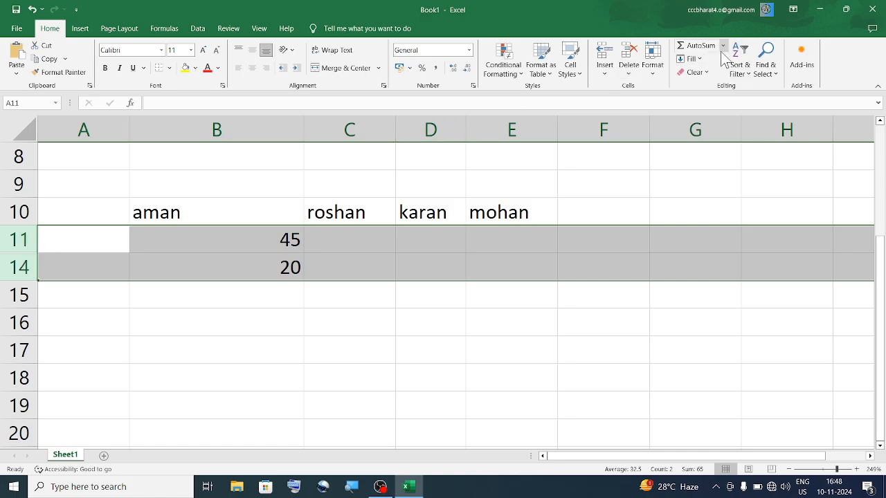
pyautogui.click(652, 66)
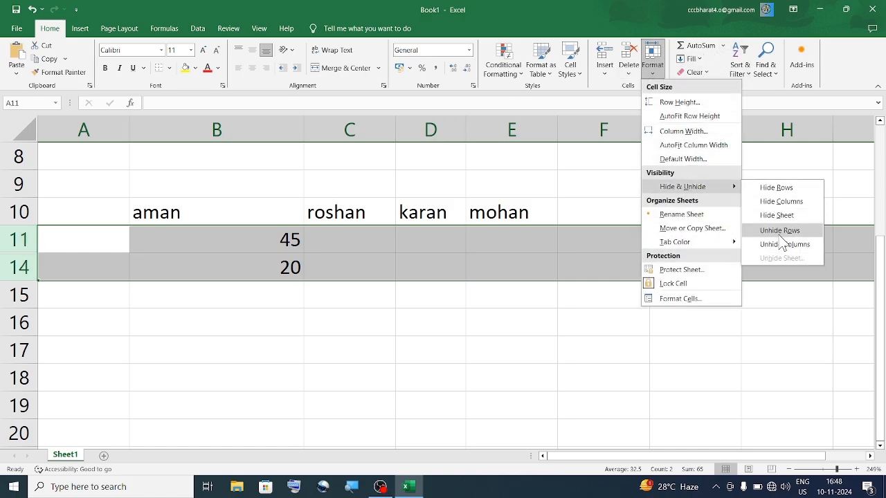
pyautogui.click(781, 230)
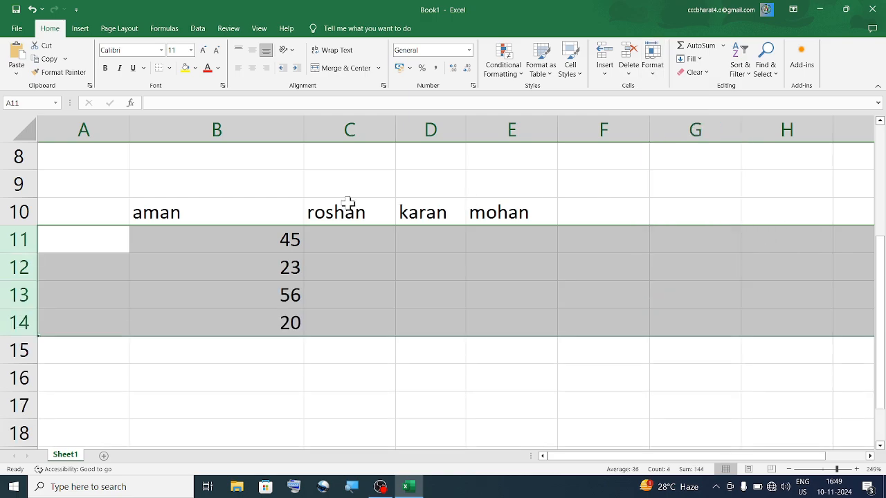
# - Select rows 11 to 14, then columns C to F, ending on cell B14
pyautogui.click(196, 286)
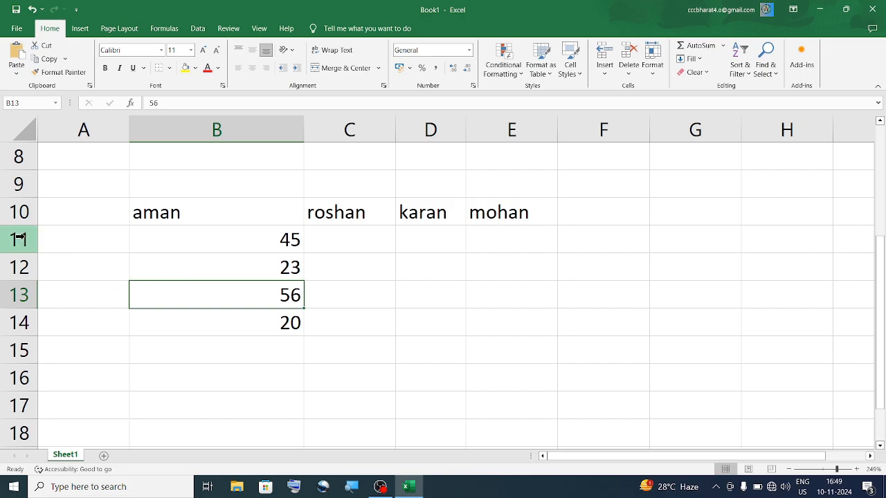
pyautogui.moveTo(19, 238); pyautogui.dragTo(16, 312)
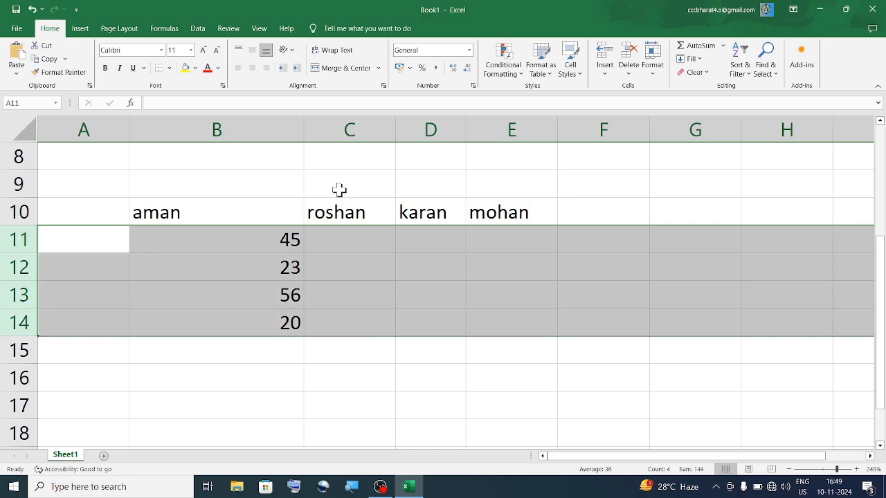
pyautogui.click(320, 131)
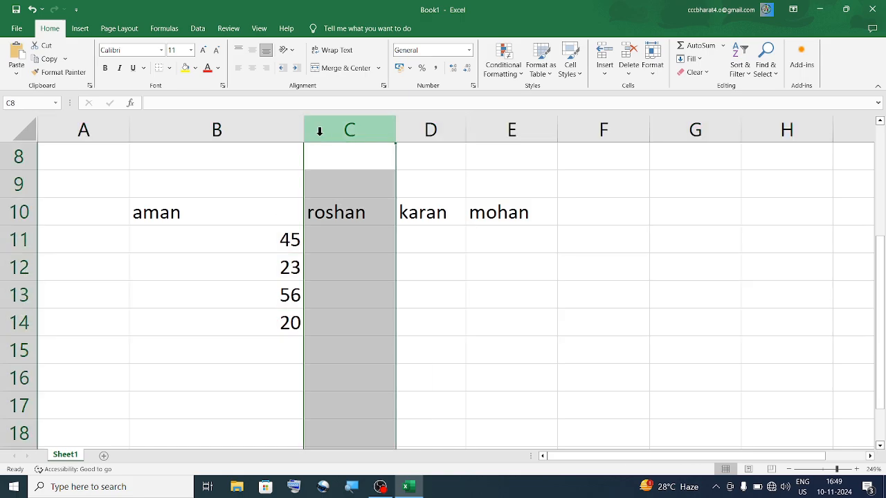
pyautogui.moveTo(320, 132); pyautogui.dragTo(565, 145)
pyautogui.click(166, 320)
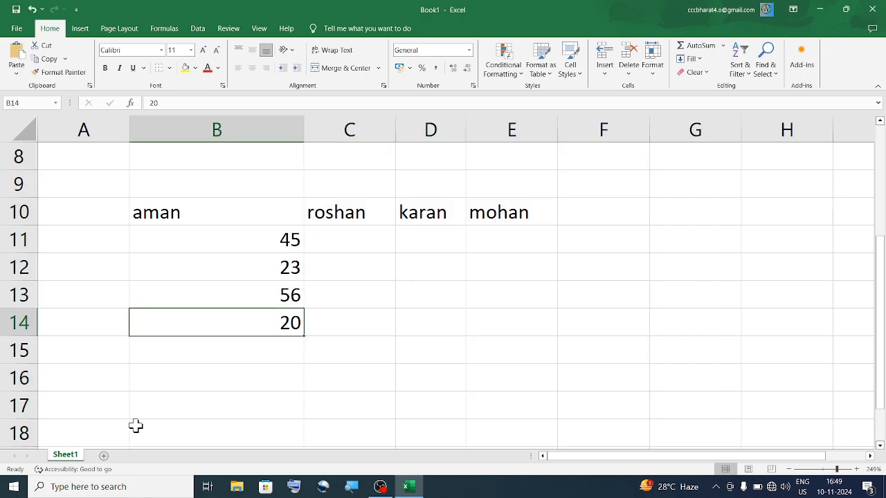
# - Add two new sheets, Sheet2 and Sheet3, then return to Sheet1
pyautogui.click(103, 455)
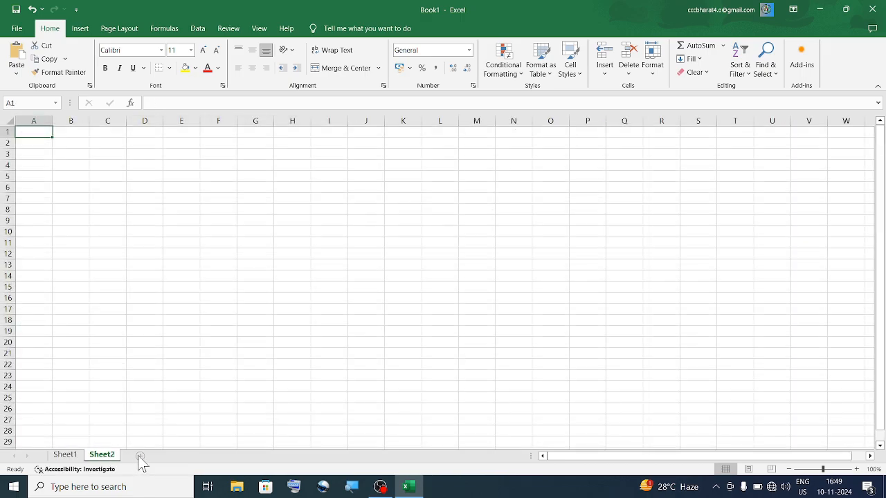
pyautogui.click(139, 456)
pyautogui.click(103, 456)
pyautogui.click(65, 455)
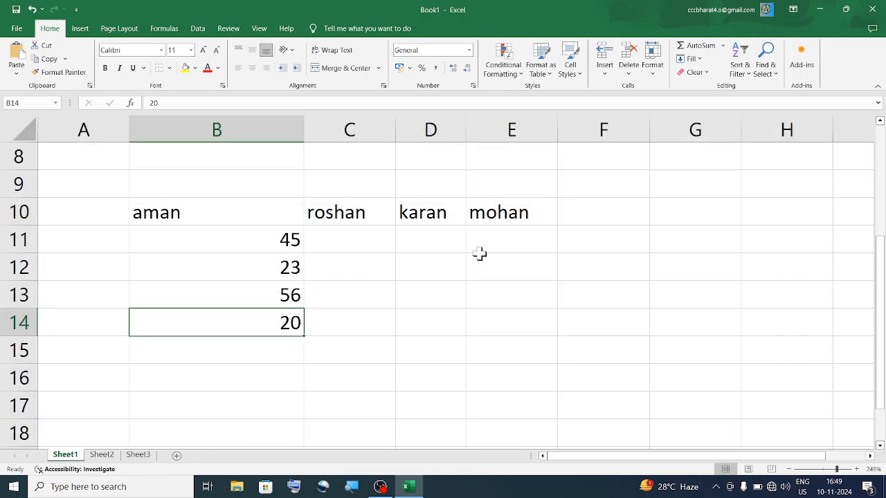
# - Hide Sheet1 so only Sheet2 and Sheet3 remain visible
pyautogui.rightClick(78, 459)
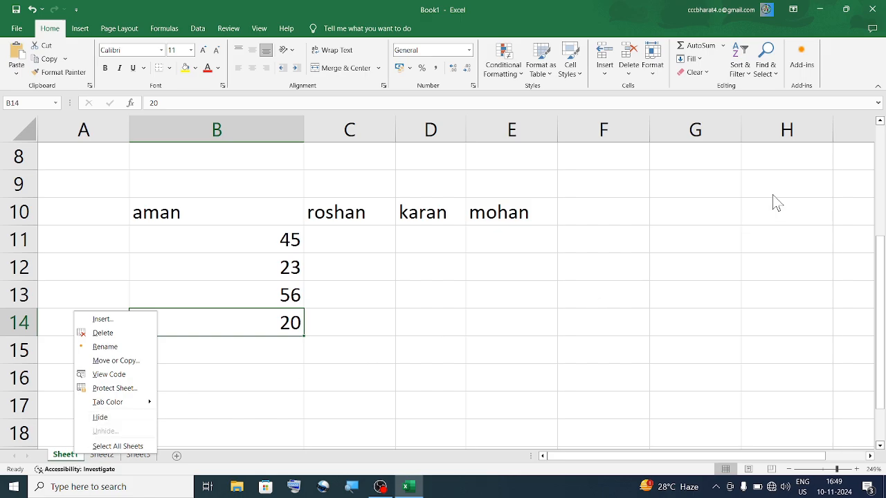
pyautogui.click(654, 66)
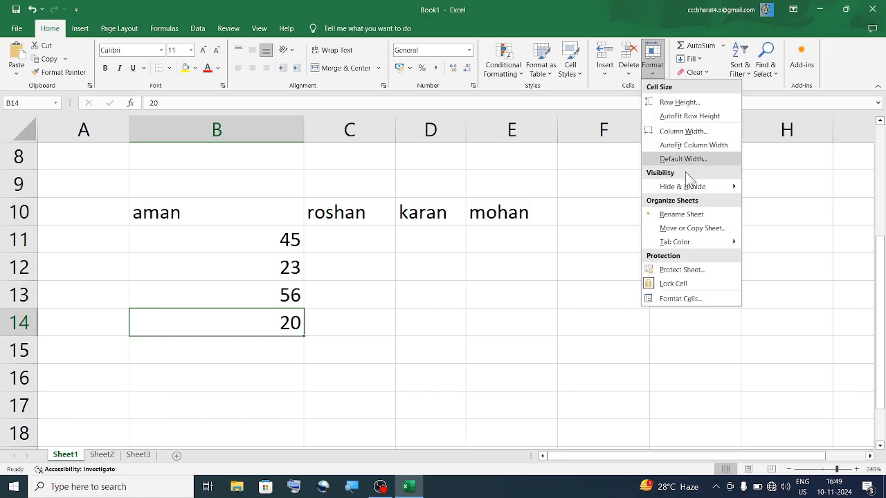
pyautogui.moveTo(692, 187)
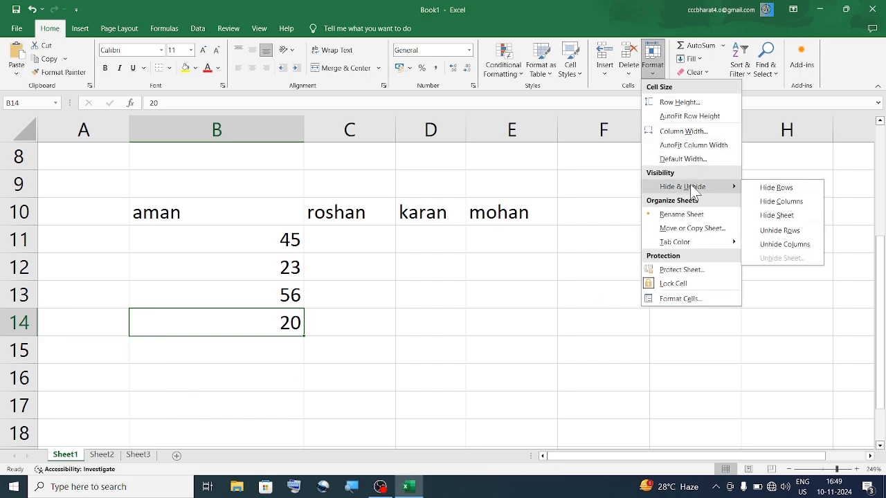
pyautogui.click(788, 216)
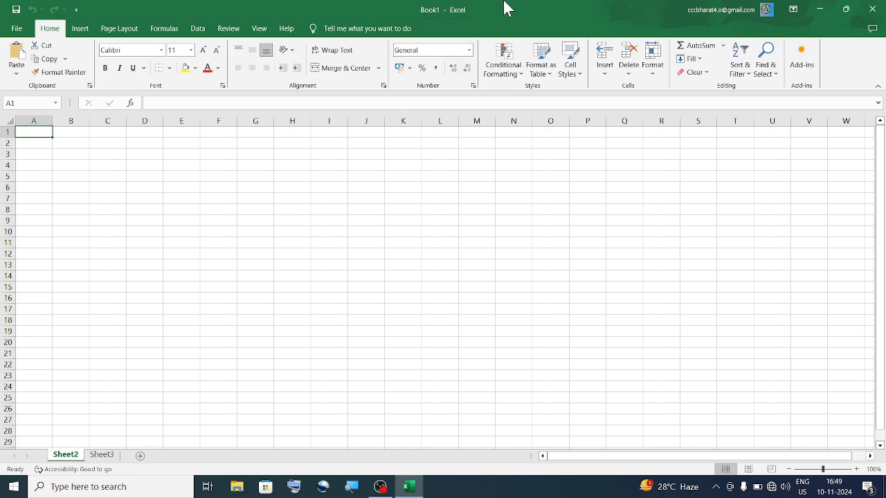
# - Unhide Sheet1 from the hidden-sheets list so its 45, 23, 56, 20 data shows again
pyautogui.click(654, 69)
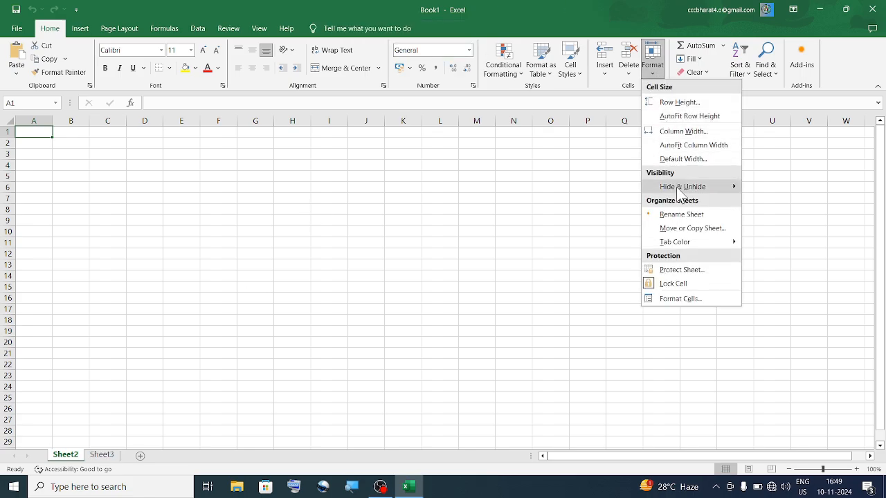
pyautogui.moveTo(693, 187)
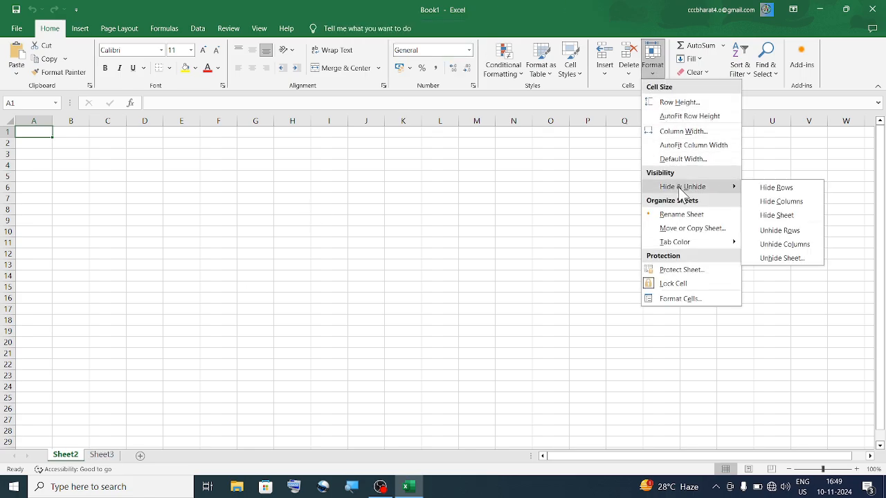
pyautogui.click(795, 257)
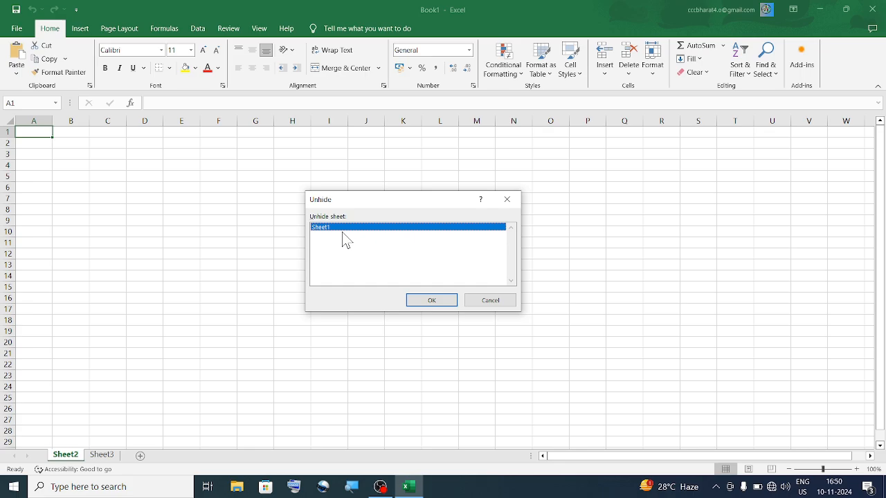
pyautogui.click(453, 300)
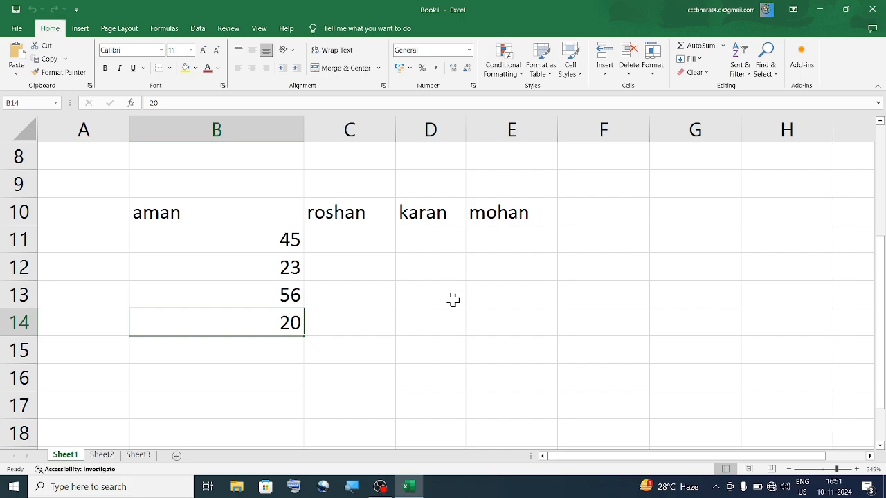
pyautogui.click(524, 297)
pyautogui.click(277, 298)
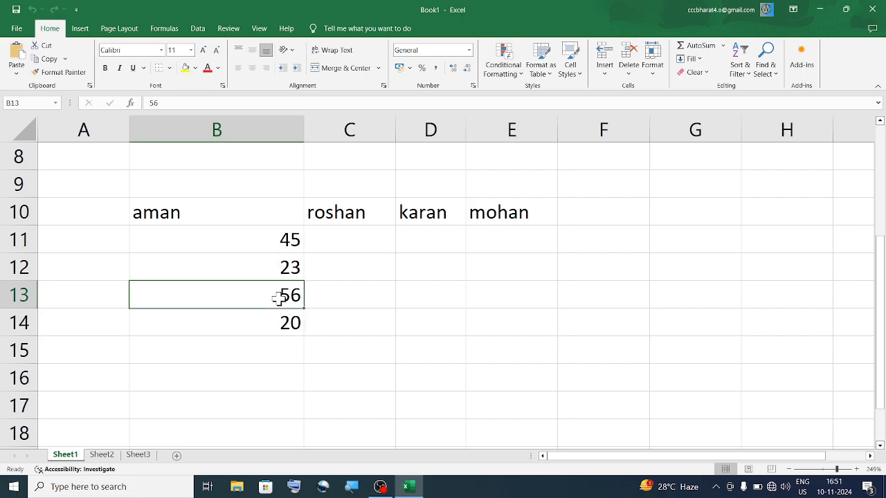
pyautogui.click(653, 73)
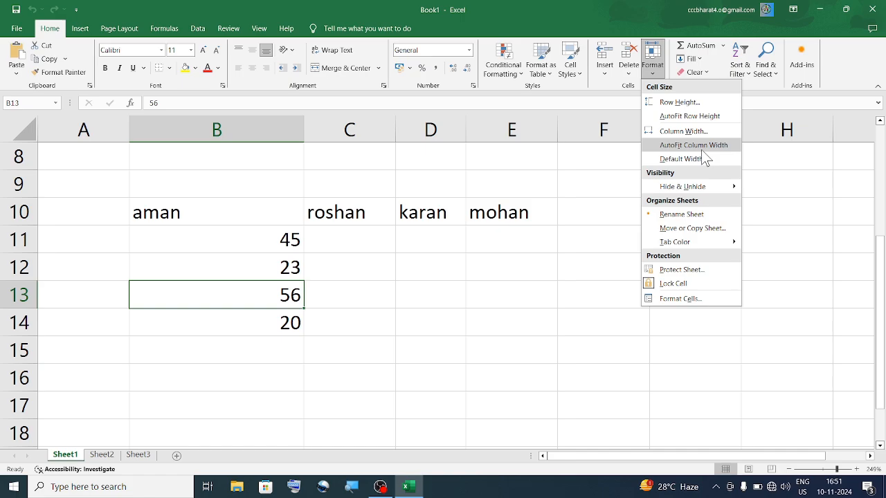
pyautogui.moveTo(717, 186)
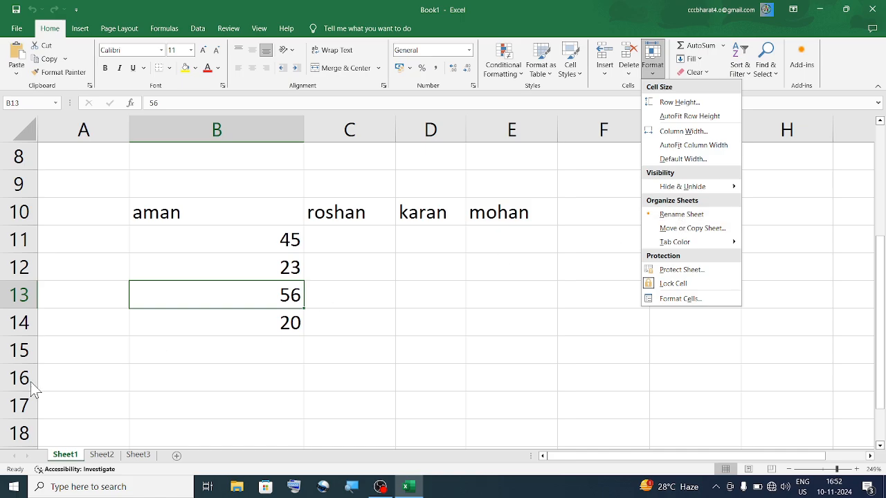
pyautogui.click(151, 431)
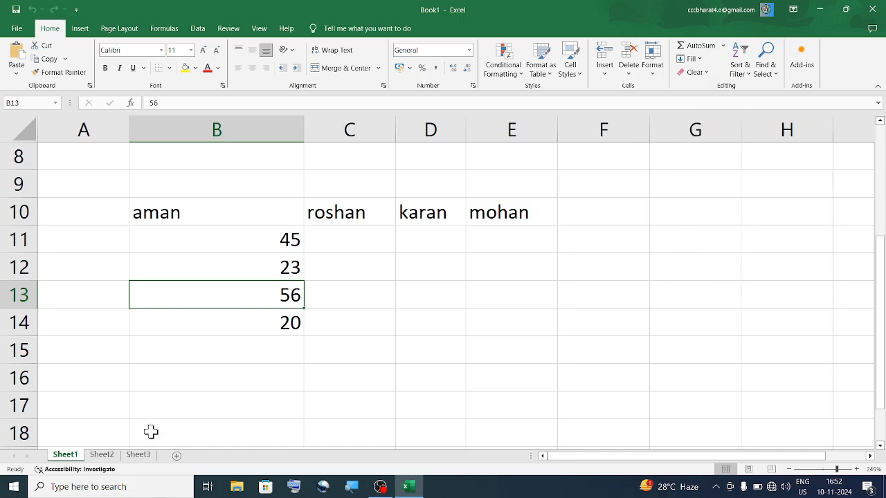
pyautogui.rightClick(66, 456)
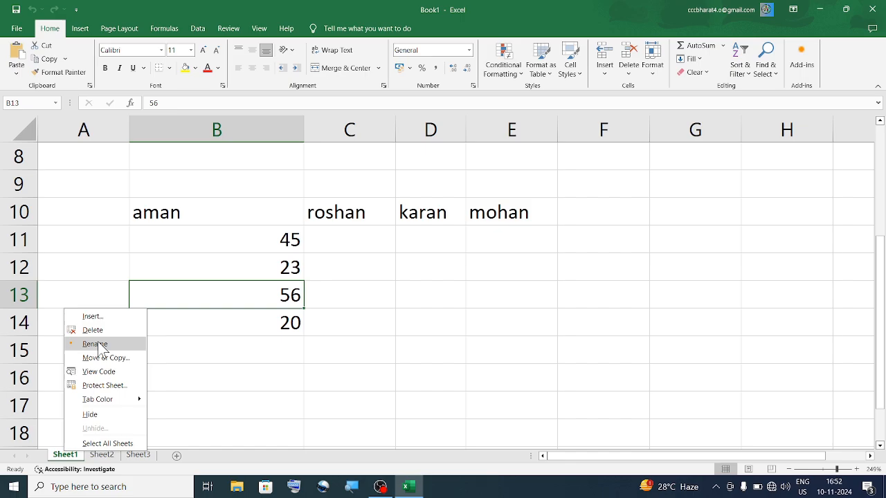
# - Rename the first sheet from Sheet1 to aman
pyautogui.click(657, 72)
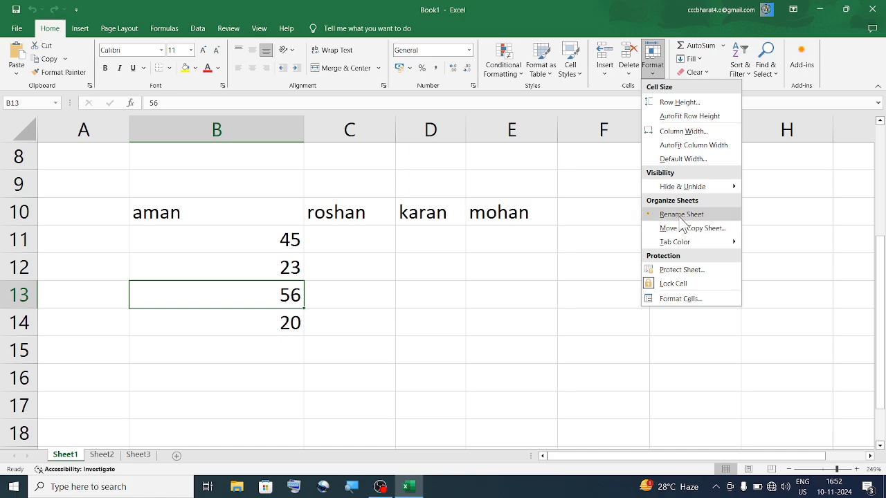
pyautogui.click(677, 215)
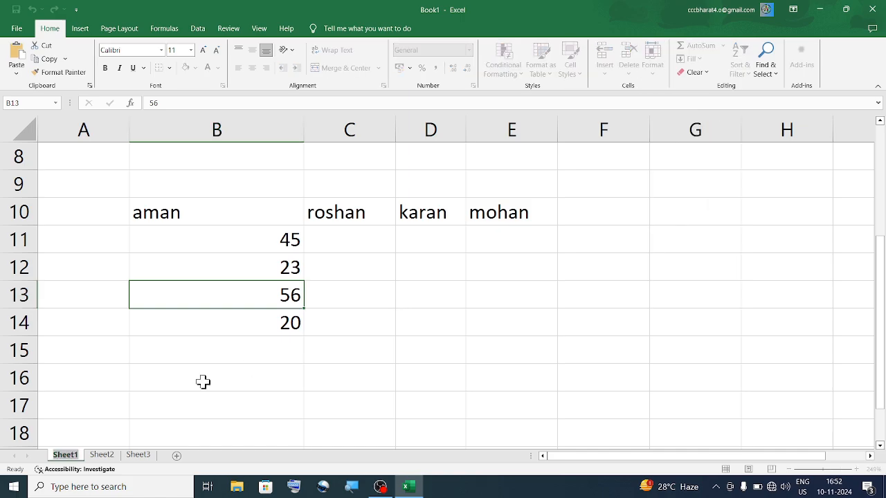
pyautogui.press('BackSpace')
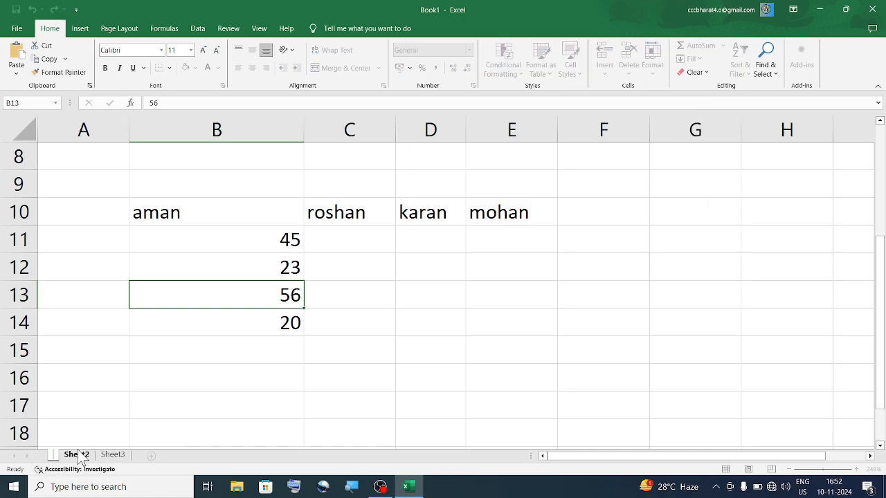
pyautogui.write('aman')
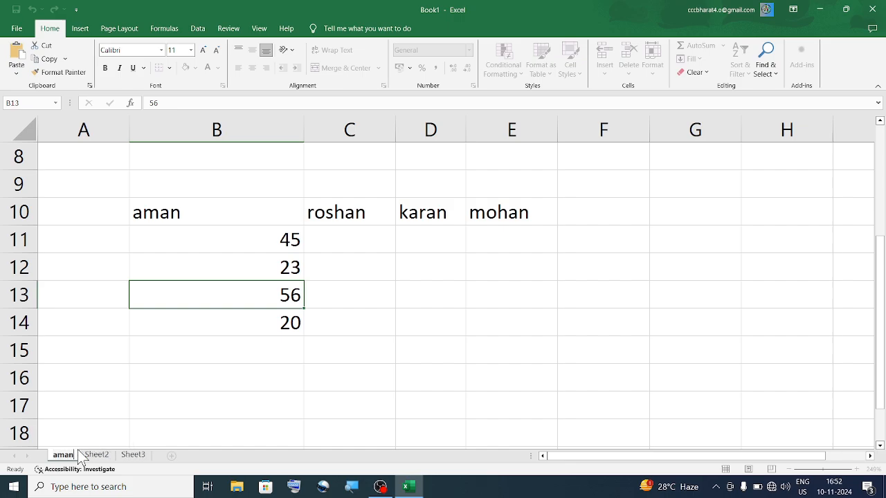
pyautogui.press('Return')
pyautogui.moveTo(334, 411); pyautogui.dragTo(62, 467)
pyautogui.click(500, 289)
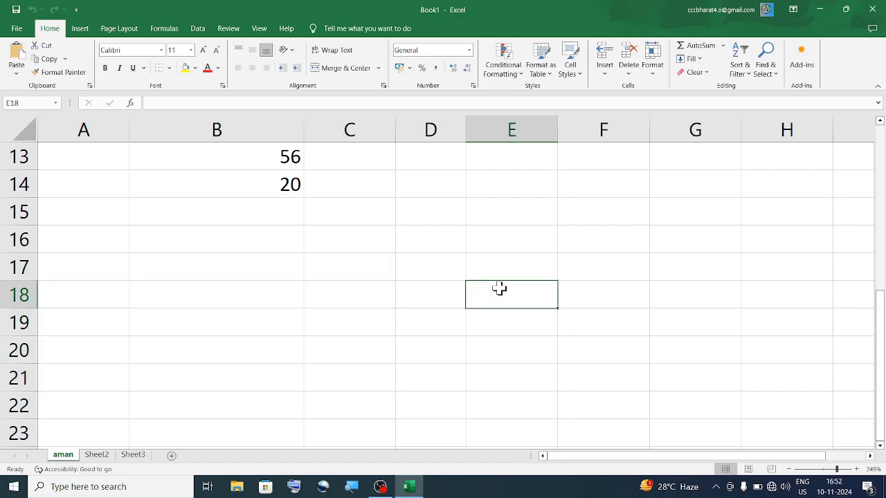
pyautogui.scroll(4, 359, 334)
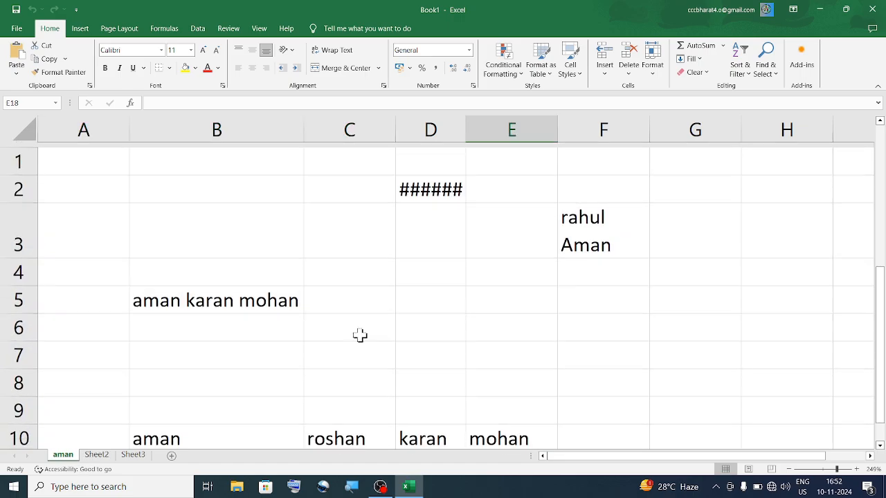
# - Rename Sheet2 to roshan and go back to the aman sheet
pyautogui.click(101, 455)
pyautogui.rightClick(90, 458)
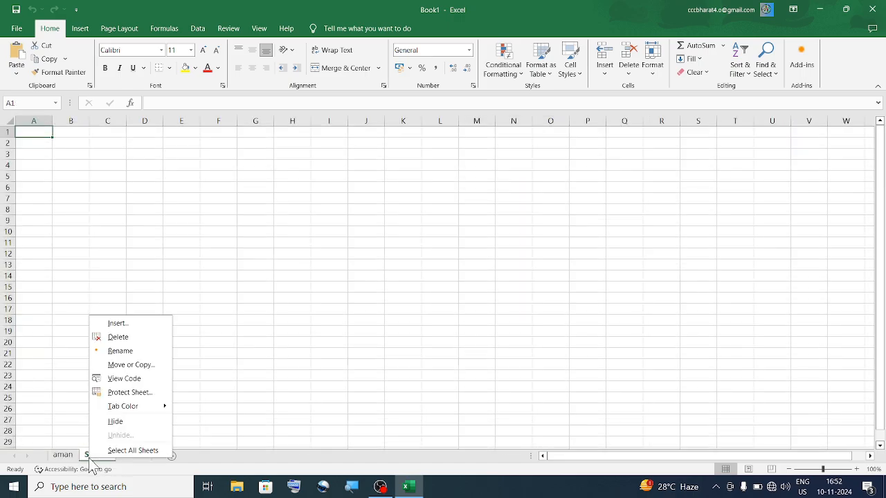
pyautogui.click(151, 356)
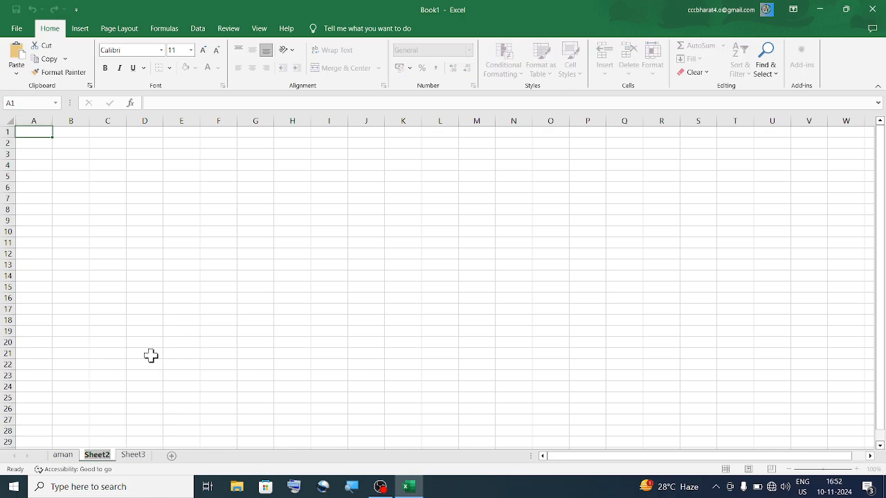
pyautogui.write('ros')
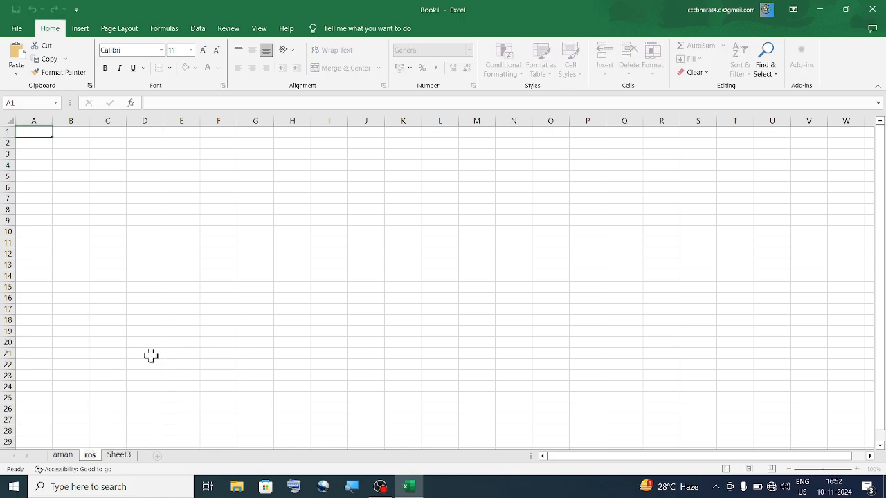
pyautogui.write('han')
pyautogui.press('Return')
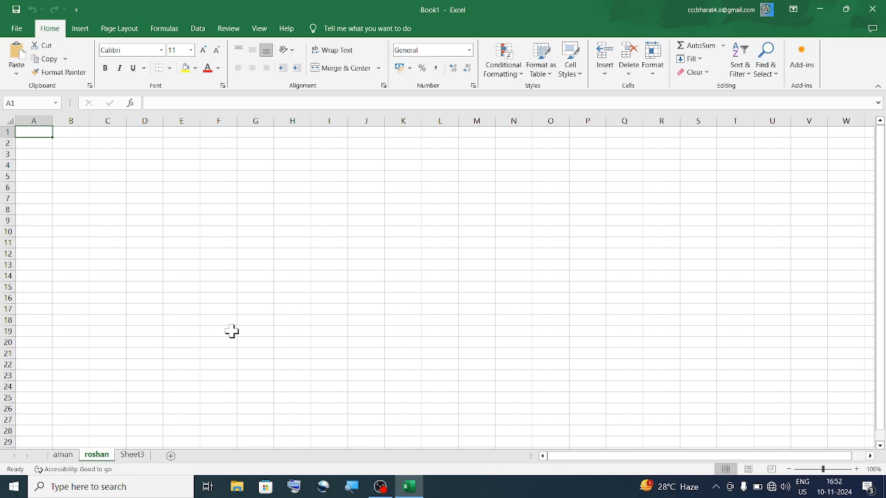
pyautogui.click(62, 455)
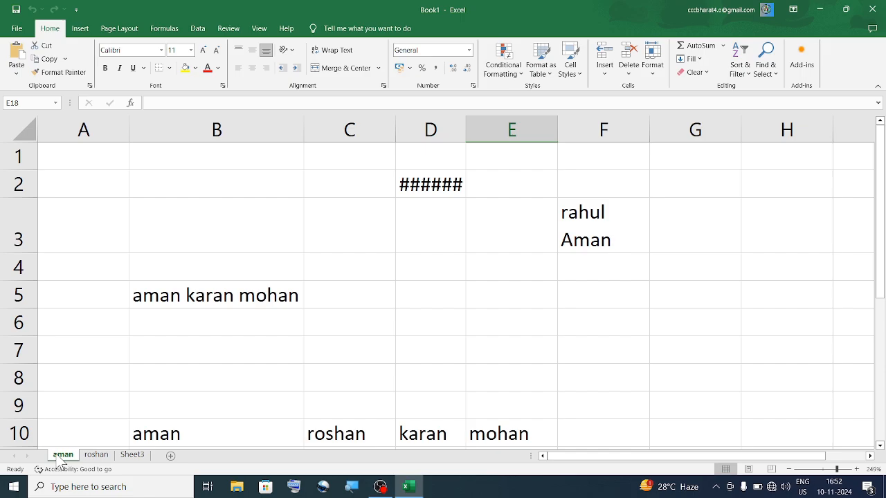
pyautogui.doubleClick(465, 136)
pyautogui.click(653, 59)
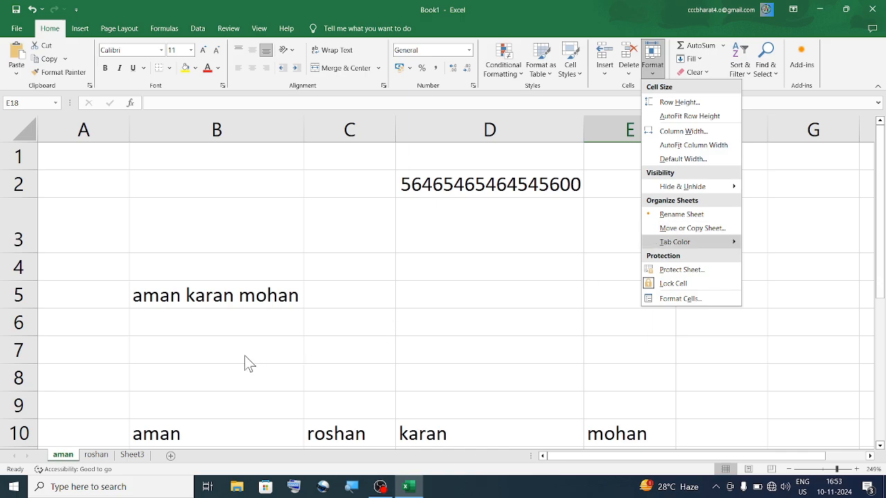
pyautogui.moveTo(710, 241)
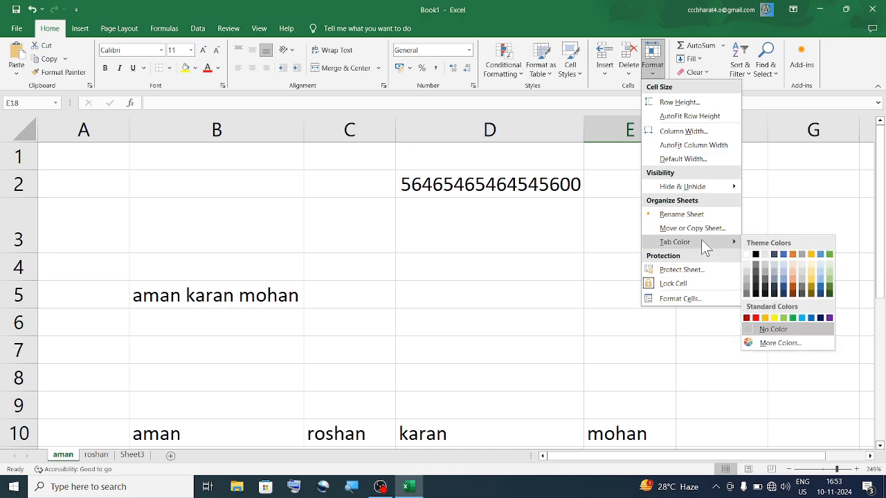
# - Give the aman sheet tab a red colour, then check the aman, roshan and Sheet3 tabs
pyautogui.click(756, 318)
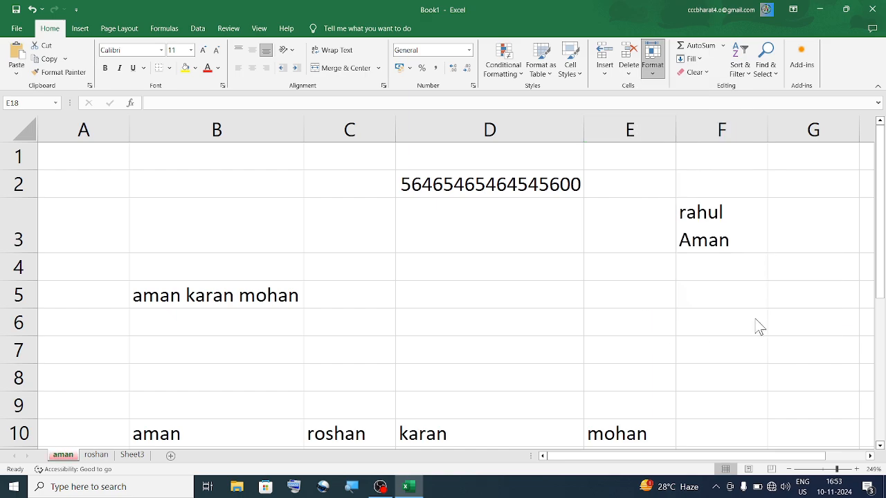
pyautogui.click(90, 458)
pyautogui.click(62, 456)
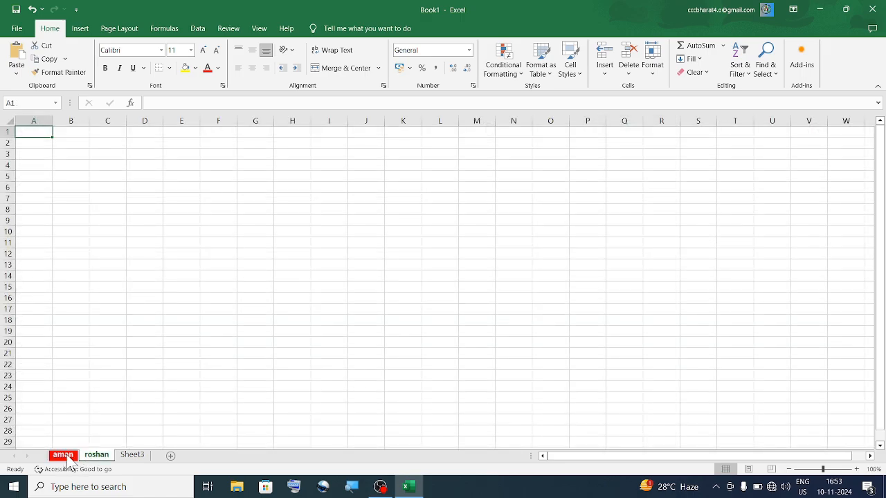
pyautogui.click(130, 459)
pyautogui.click(64, 458)
pyautogui.click(98, 458)
# - Give the roshan sheet tab a yellow colour and return to the aman sheet
pyautogui.rightClick(101, 460)
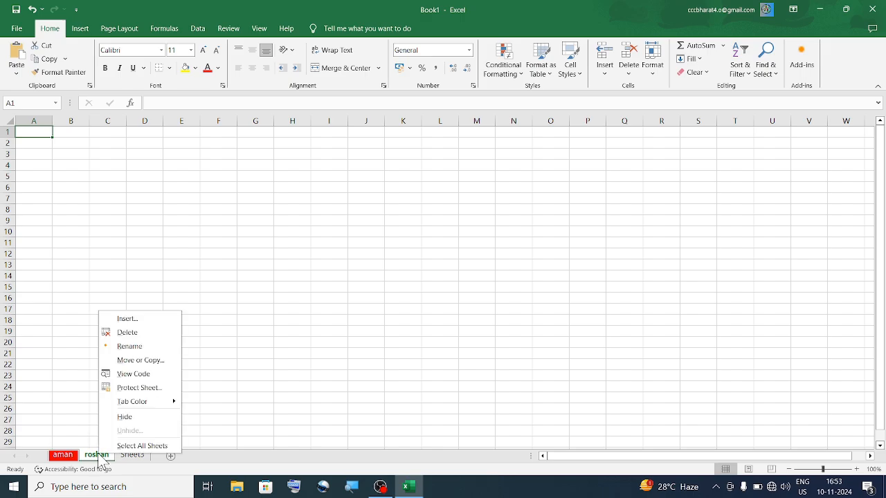
pyautogui.moveTo(139, 404)
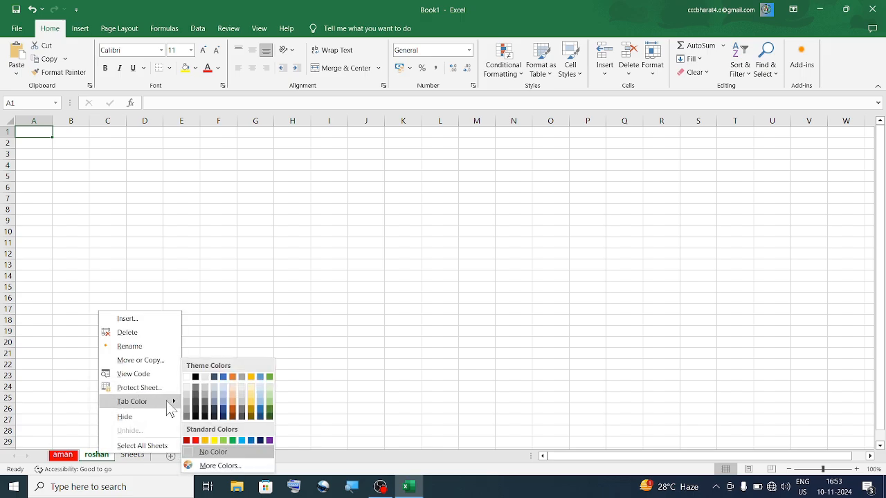
pyautogui.click(224, 440)
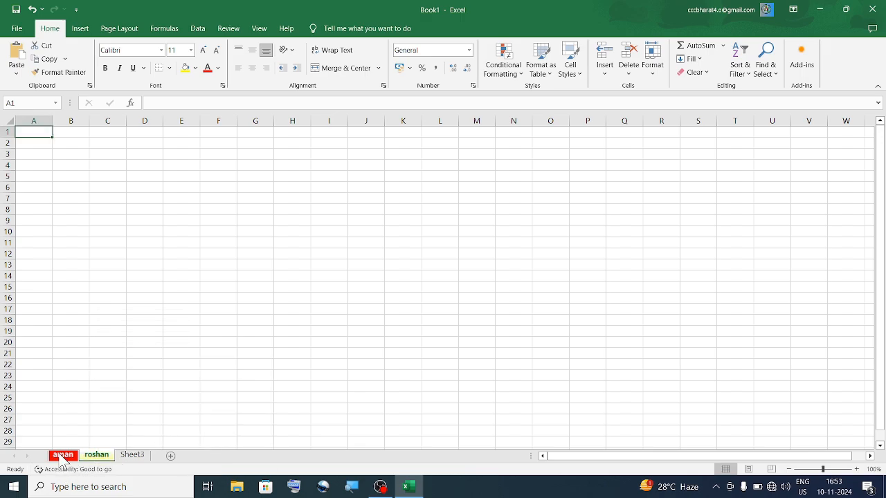
pyautogui.click(62, 458)
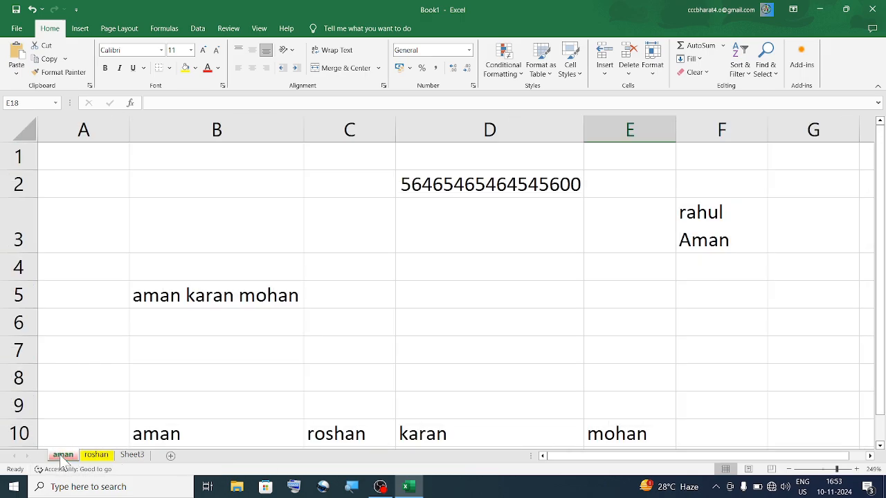
pyautogui.click(135, 456)
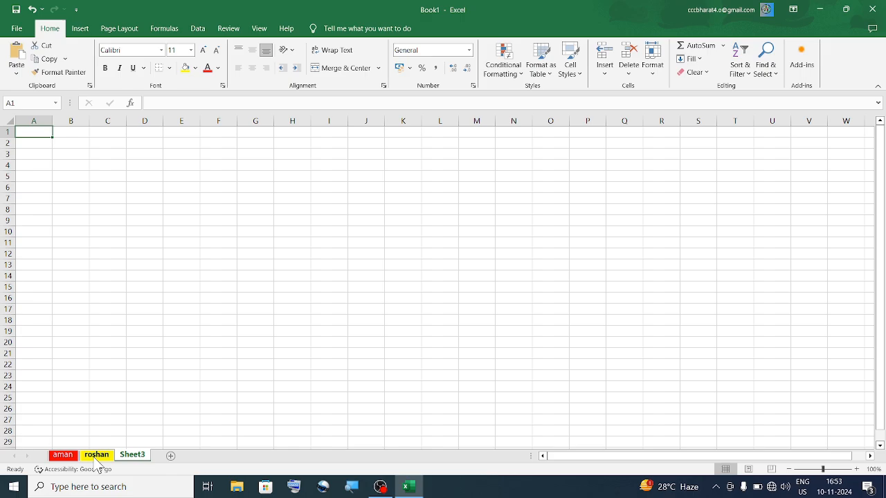
pyautogui.click(63, 456)
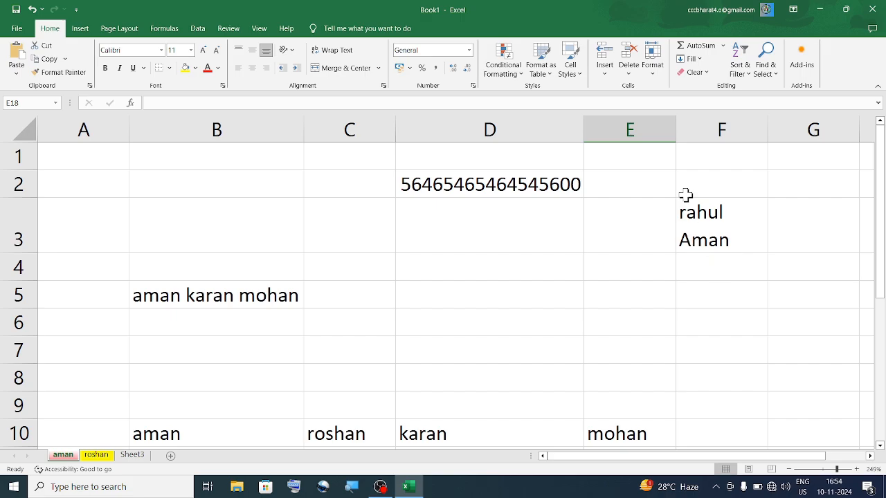
pyautogui.click(652, 65)
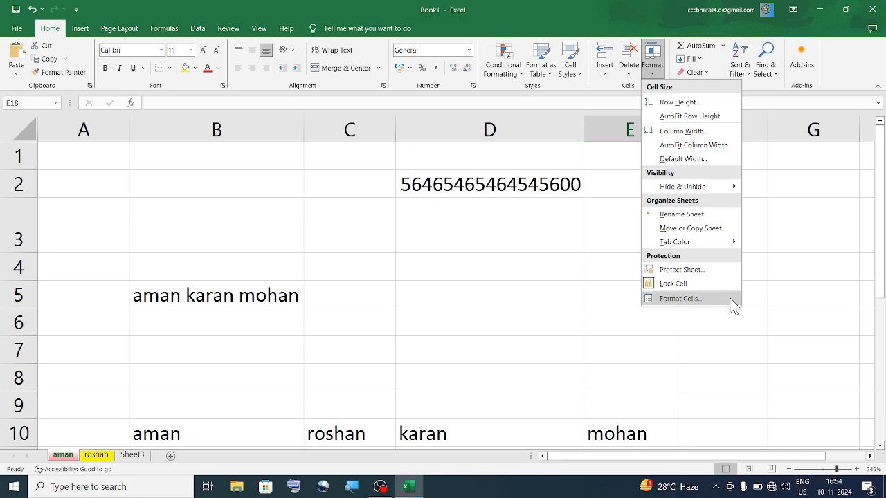
# - Protect the aman sheet with a password, entered and confirmed
pyautogui.click(670, 264)
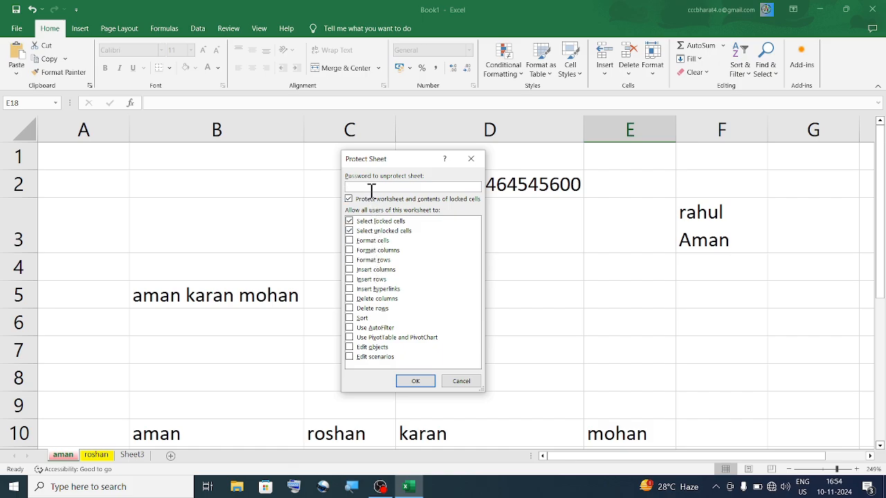
pyautogui.write('12')
pyautogui.press('Return')
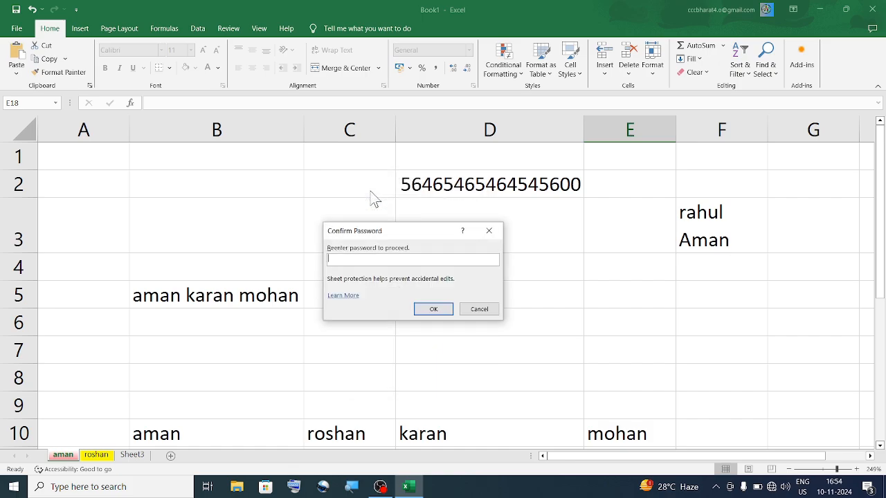
pyautogui.write('12')
pyautogui.press('Return')
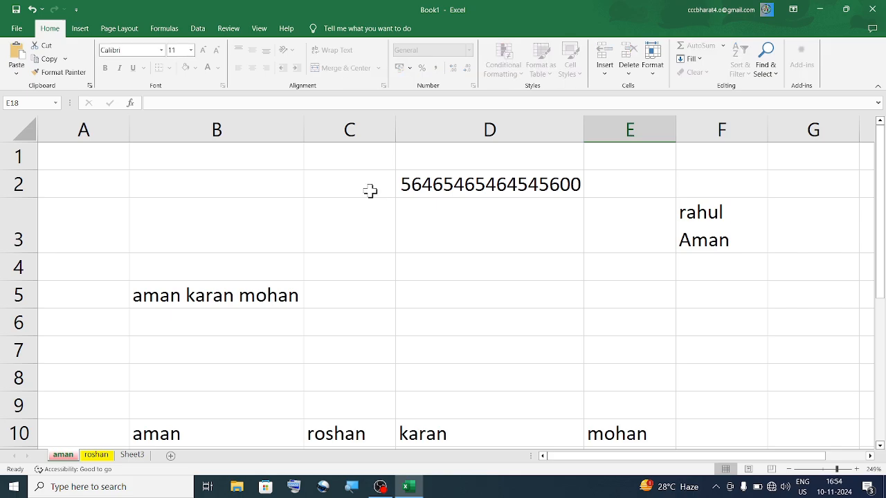
# - Test that cells C3 and B3 refuse edits, dismissing each protected-sheet warning
pyautogui.click(317, 243)
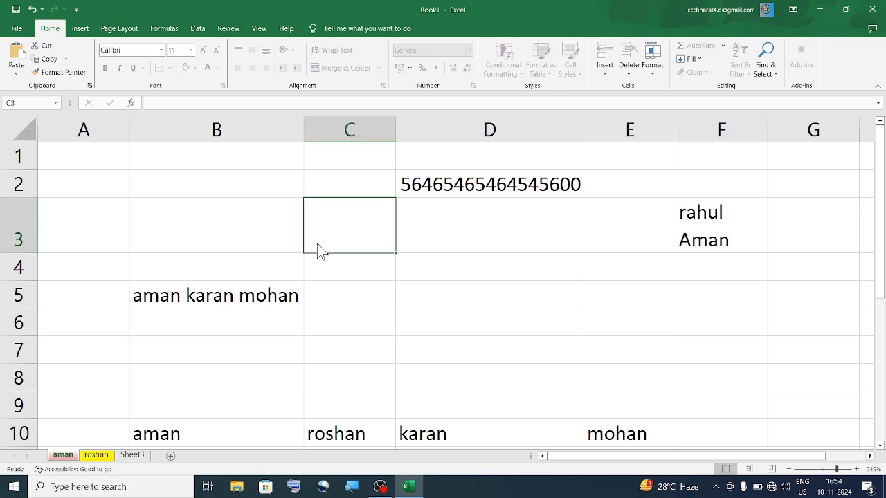
pyautogui.doubleClick(317, 246)
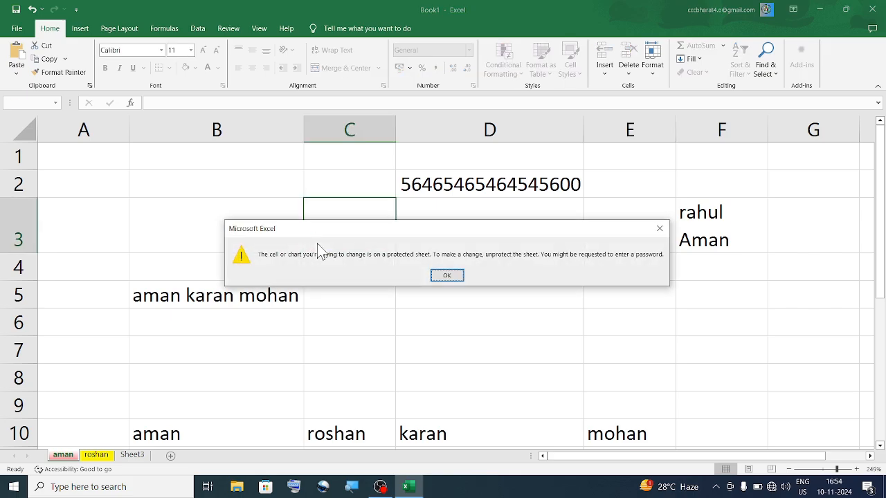
pyautogui.click(457, 277)
pyautogui.doubleClick(232, 225)
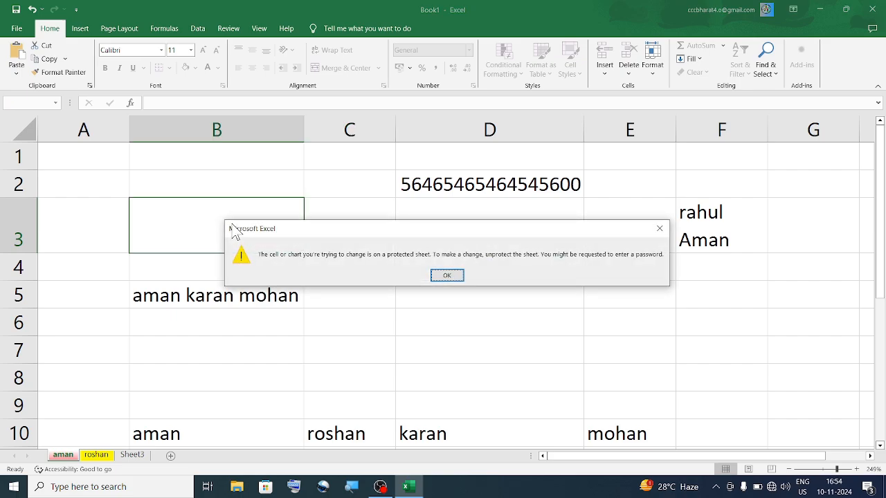
pyautogui.click(451, 277)
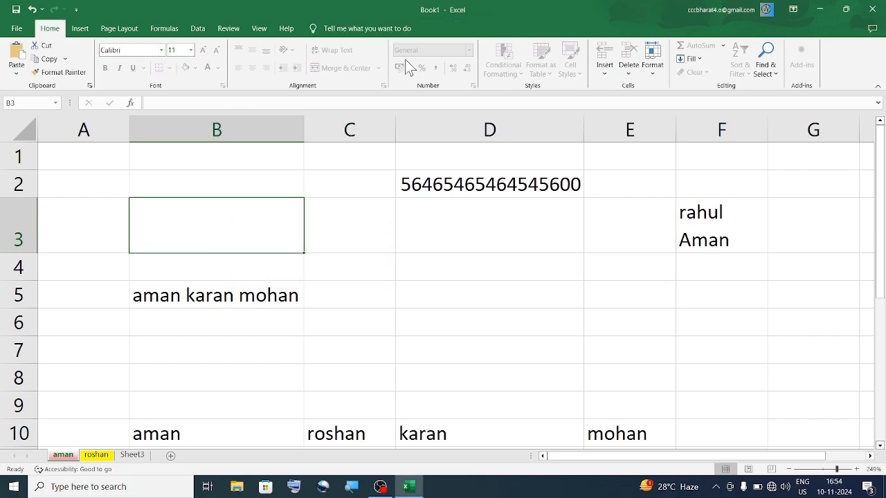
pyautogui.click(82, 29)
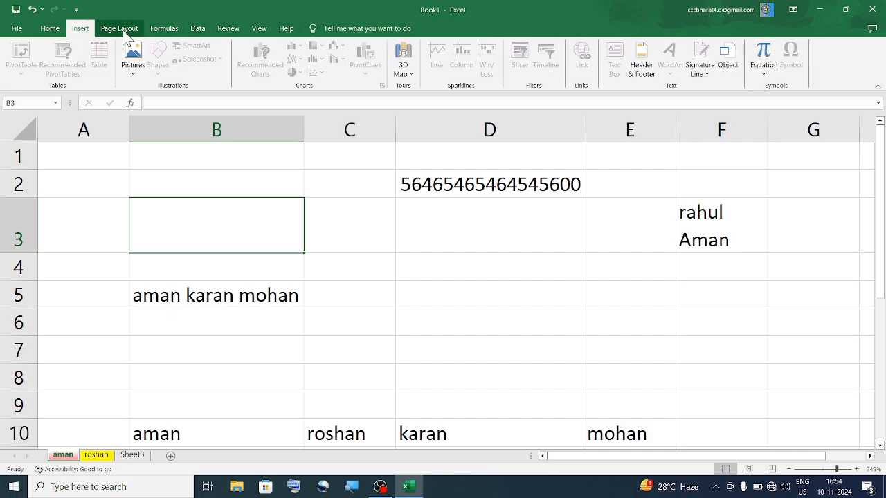
# - Look through the Page Layout, Formulas and Data tabs, then select D4 and open Home > Format
pyautogui.click(126, 30)
pyautogui.click(160, 31)
pyautogui.click(199, 30)
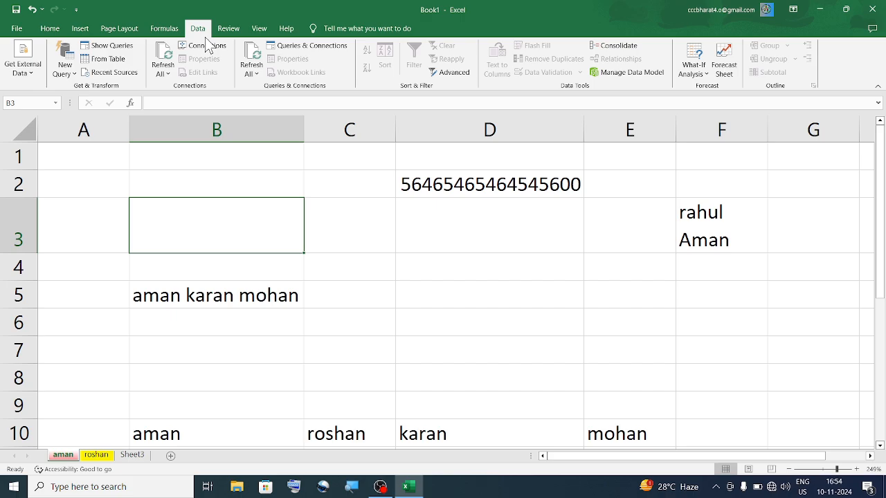
pyautogui.click(53, 33)
pyautogui.click(398, 277)
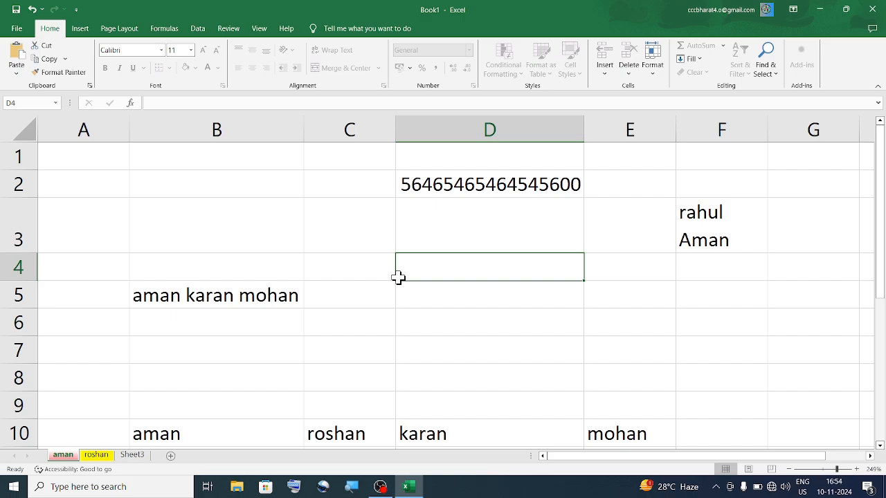
pyautogui.click(652, 69)
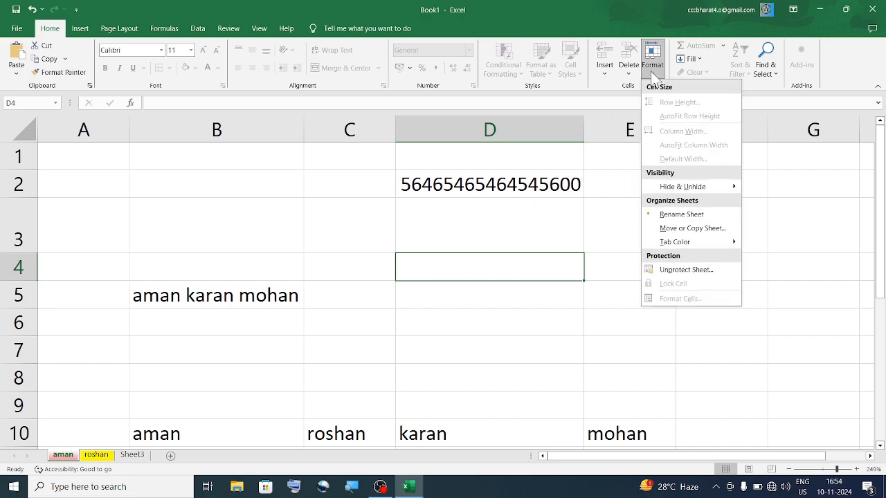
# - Unprotect the aman sheet by entering its password, then select cell B5
pyautogui.click(706, 271)
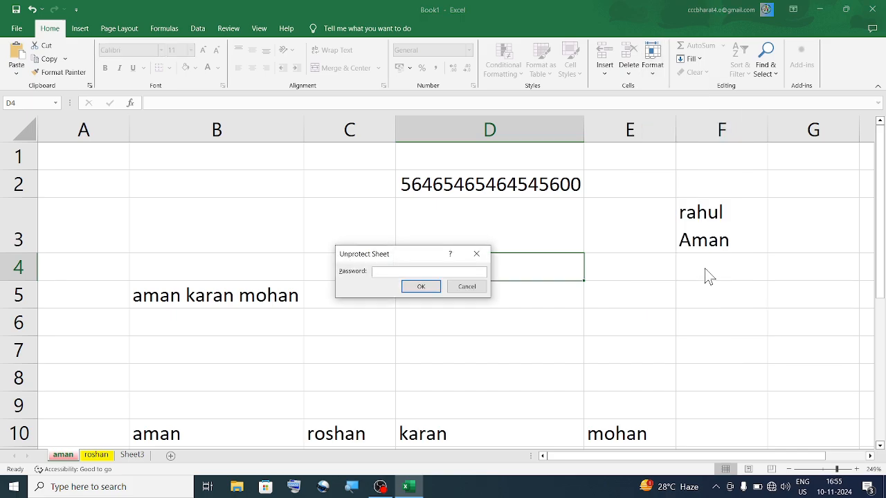
pyautogui.write('12')
pyautogui.press('Return')
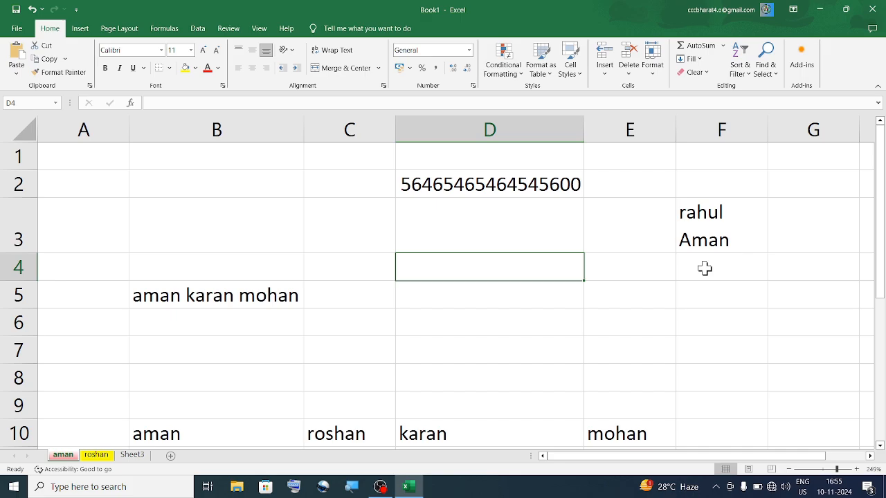
pyautogui.click(299, 286)
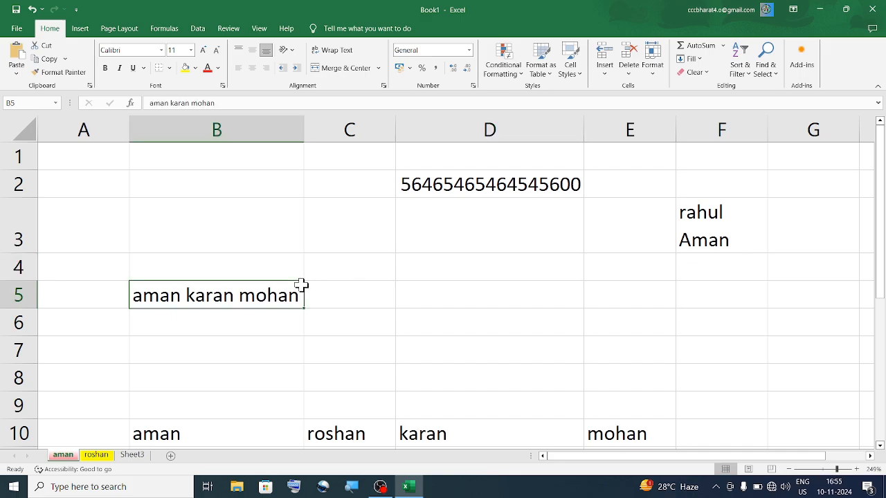
# - Select cell B2 and open the Format menu, closing it without changes
pyautogui.click(207, 185)
pyautogui.click(653, 61)
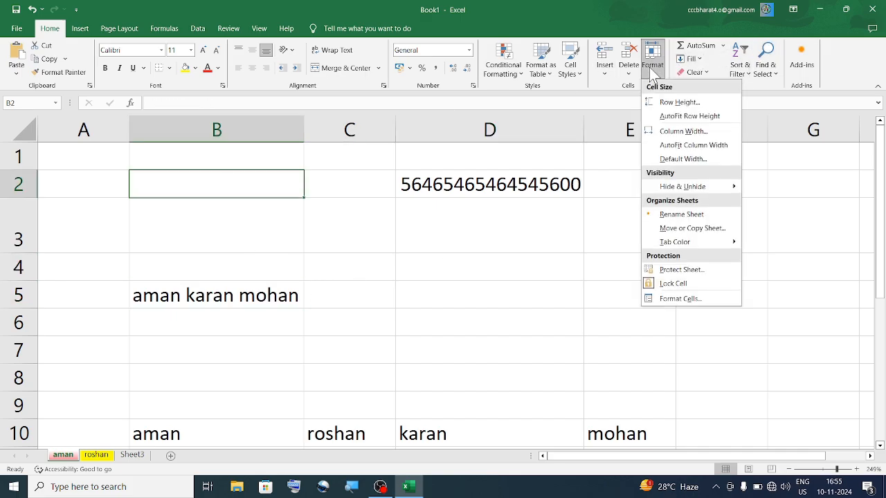
pyautogui.click(298, 241)
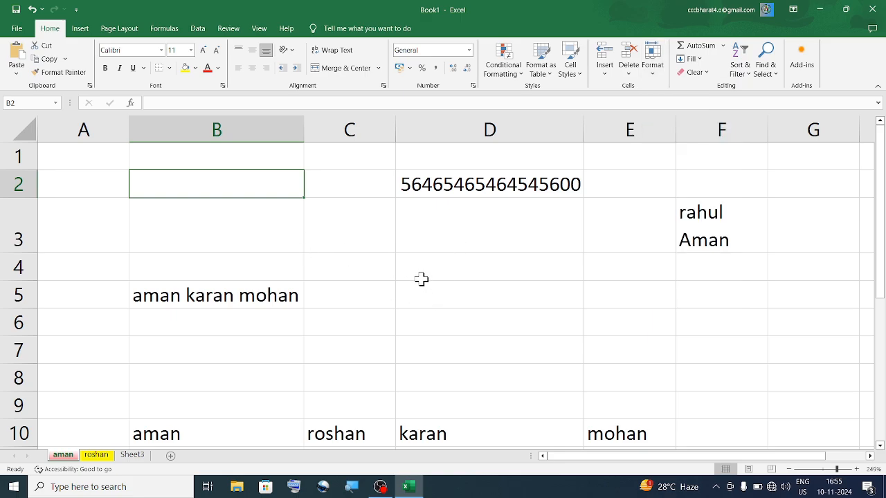
# - Apply All Borders to D4:E8, then reselect D4:E8 and open Home > Format
pyautogui.moveTo(421, 280); pyautogui.dragTo(604, 371)
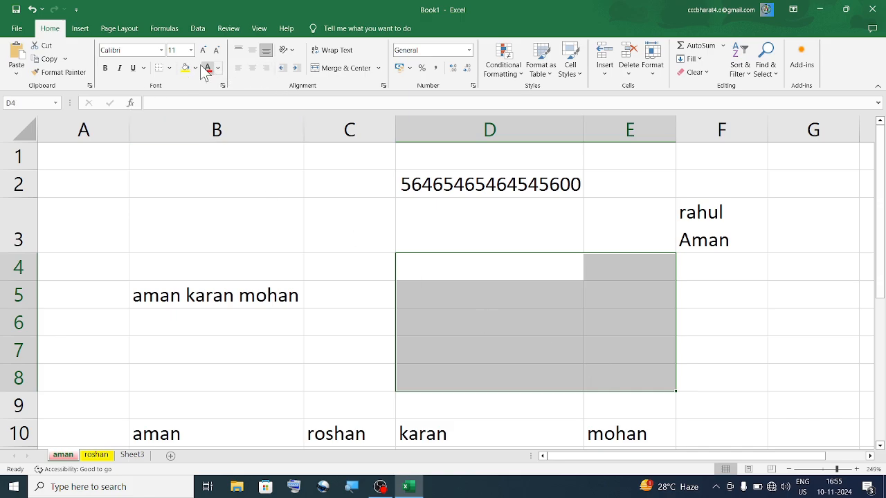
pyautogui.click(169, 68)
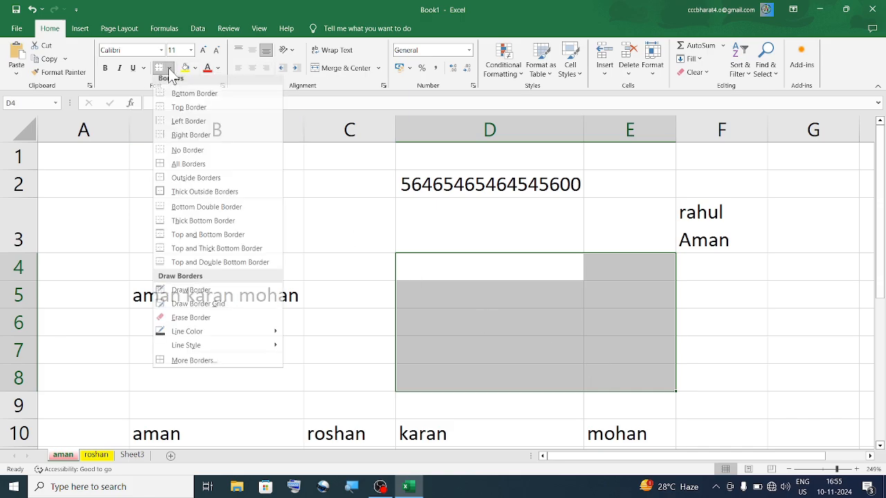
pyautogui.click(190, 169)
pyautogui.click(468, 312)
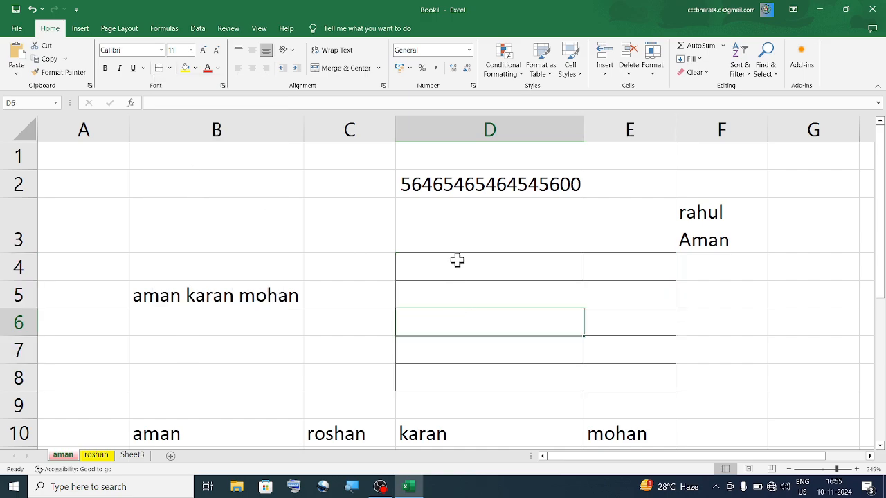
pyautogui.moveTo(457, 260); pyautogui.dragTo(614, 368)
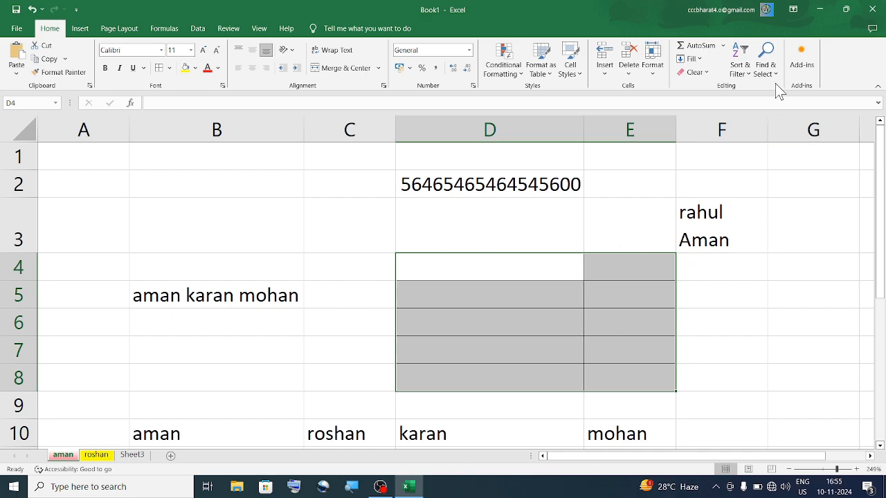
pyautogui.click(655, 78)
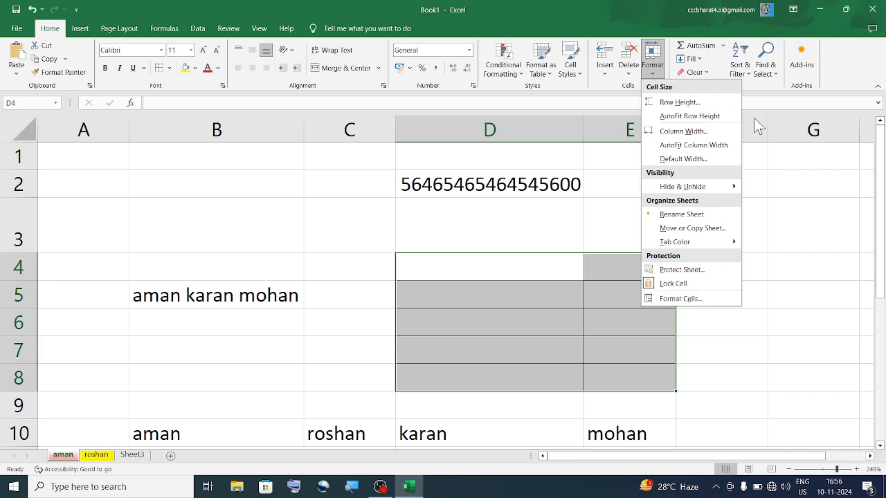
# - Unlock cells D4:E8 and protect the aman sheet with a confirmed password
pyautogui.click(668, 284)
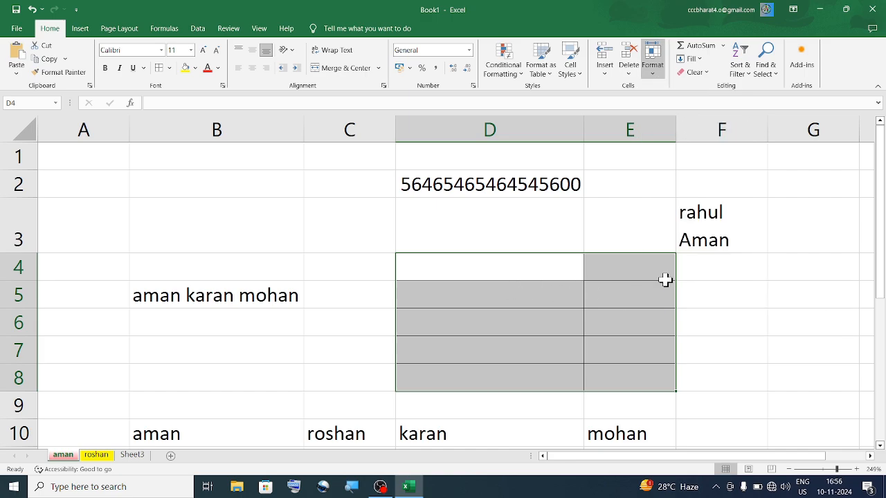
pyautogui.click(647, 74)
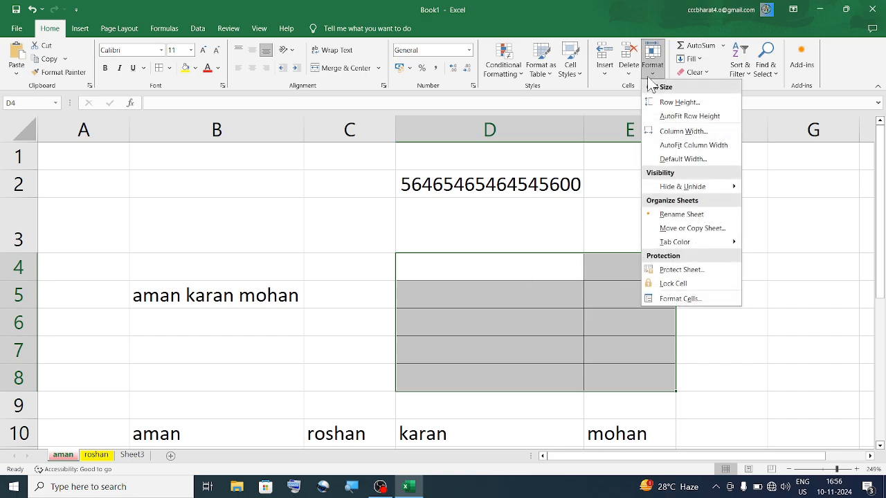
pyautogui.click(701, 270)
pyautogui.write('12')
pyautogui.press('Return')
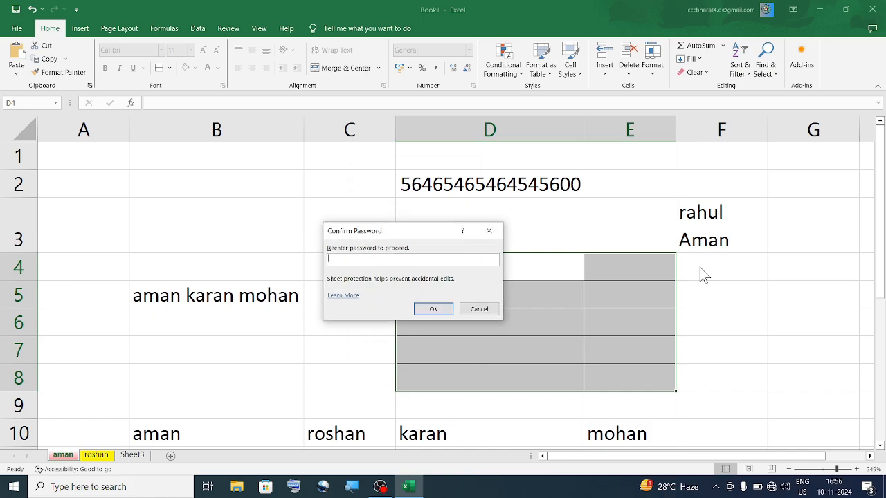
pyautogui.write('12')
pyautogui.press('Return')
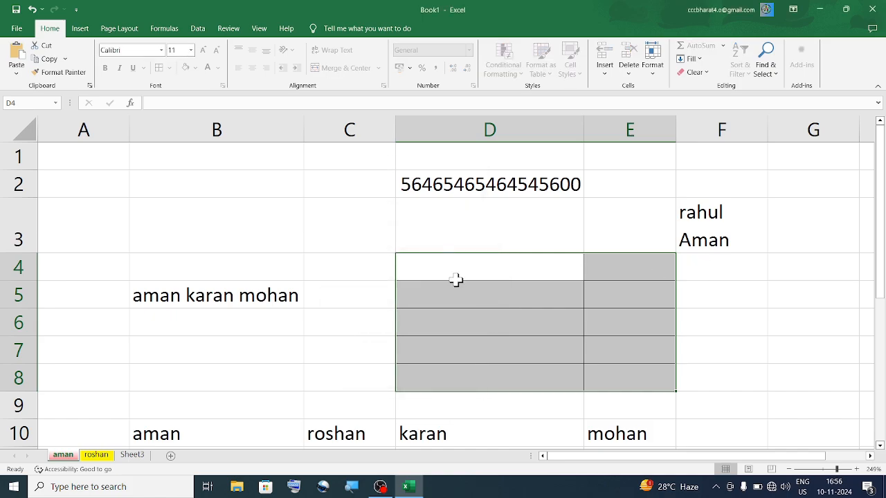
# - Confirm locked cell C3 refuses edits, then select unlocked cell D5
pyautogui.click(370, 243)
pyautogui.doubleClick(370, 243)
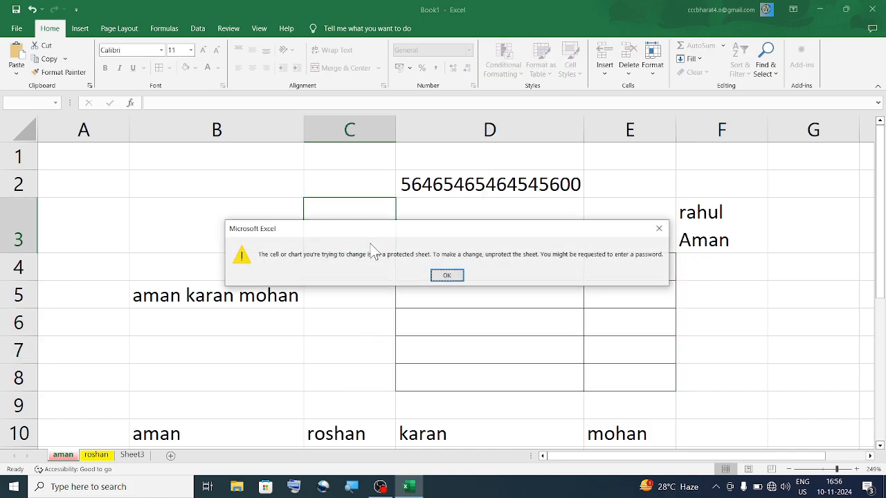
pyautogui.click(446, 275)
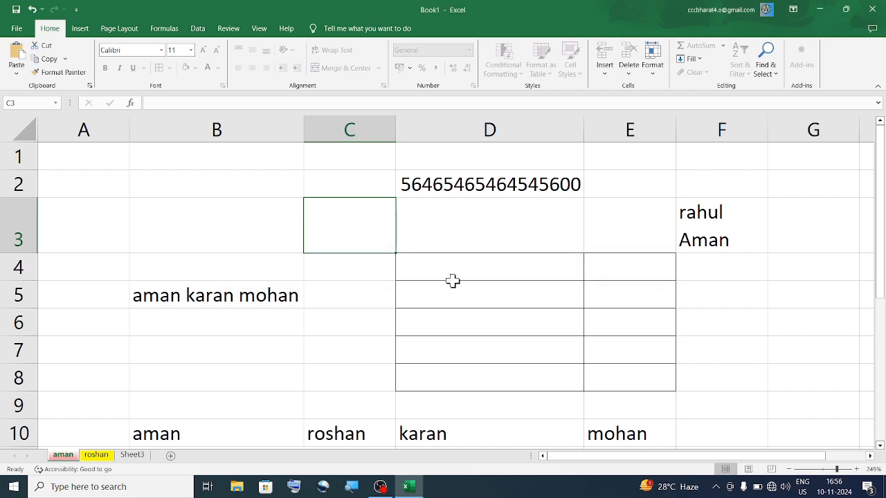
pyautogui.click(466, 286)
# - Enter jhbhj in D5 and jhj in D4, then select C3
pyautogui.write('jhbhj')
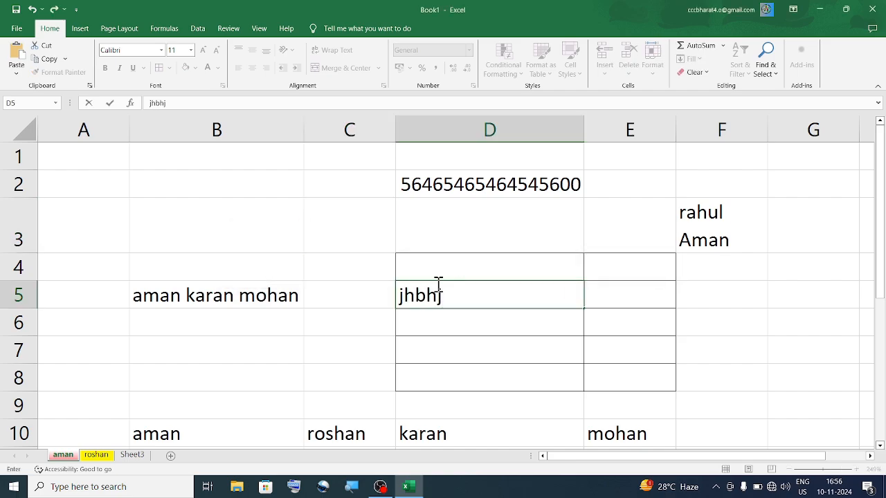
pyautogui.click(477, 270)
pyautogui.write('jhj')
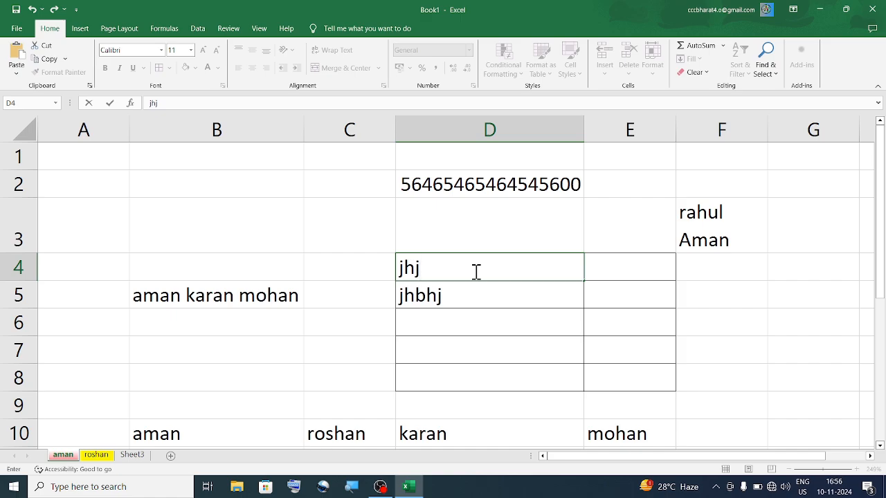
pyautogui.click(336, 233)
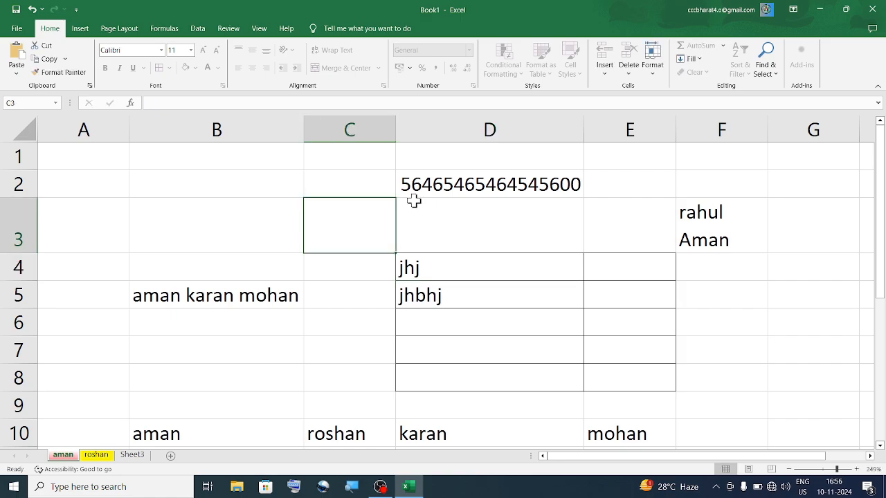
# - Unprotect the aman sheet with its password, select D5 and D4, and reopen Format
pyautogui.click(652, 73)
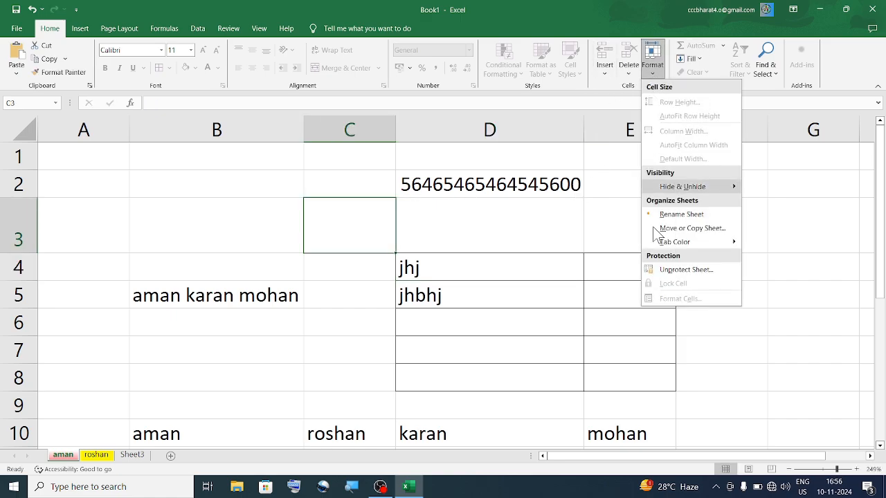
pyautogui.click(675, 272)
pyautogui.write('12')
pyautogui.press('Return')
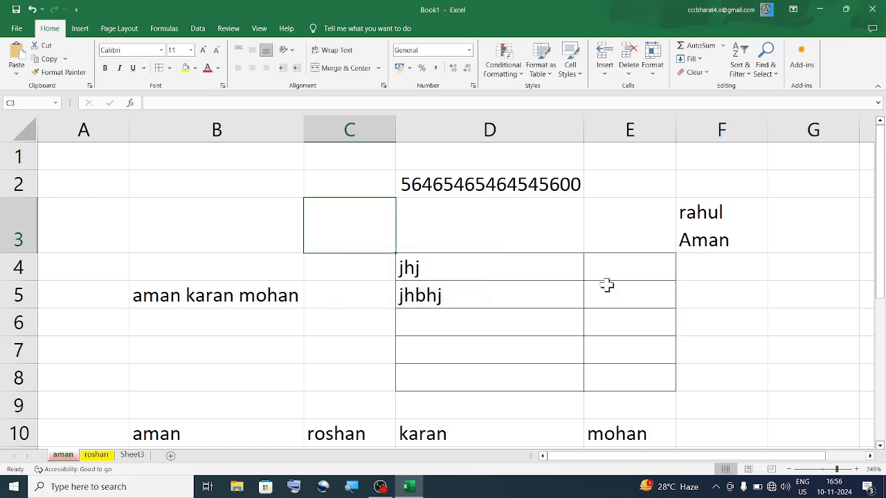
pyautogui.click(490, 298)
pyautogui.click(411, 267)
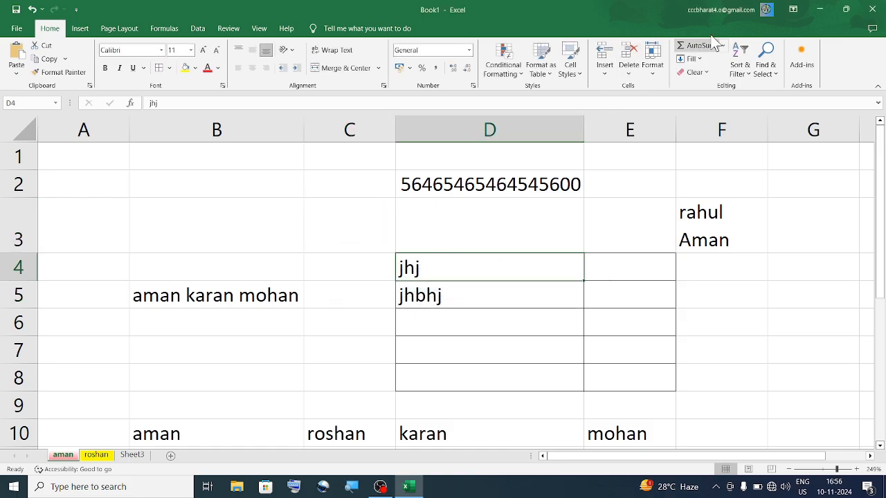
pyautogui.click(663, 77)
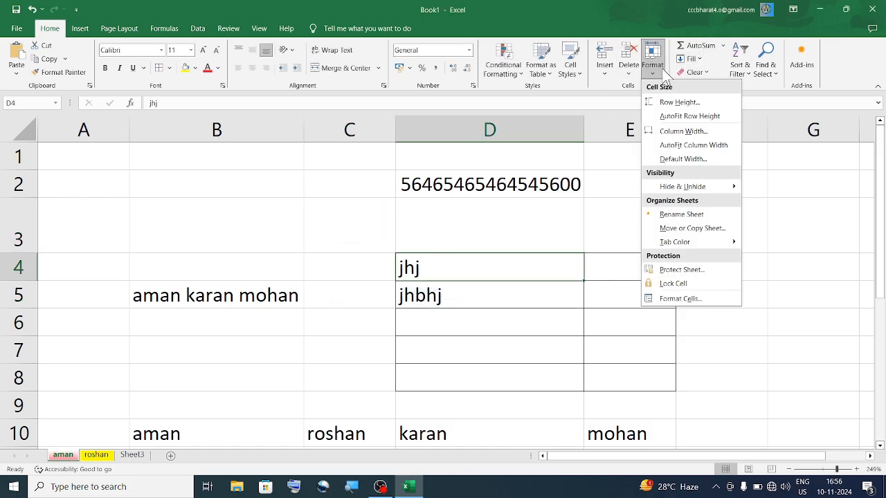